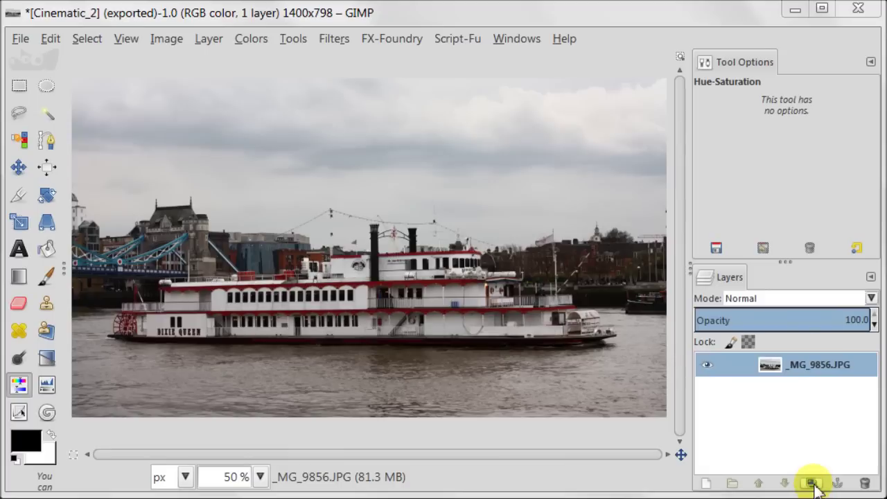
# Step: Select the Curves tool to grade the duplicated _MG_9856.JPG copy layer
pyautogui.click(19, 413)
# Step: Draw an S-curve in the Red channel, lifting highlights and pulling down shadows
pyautogui.click(333, 301)
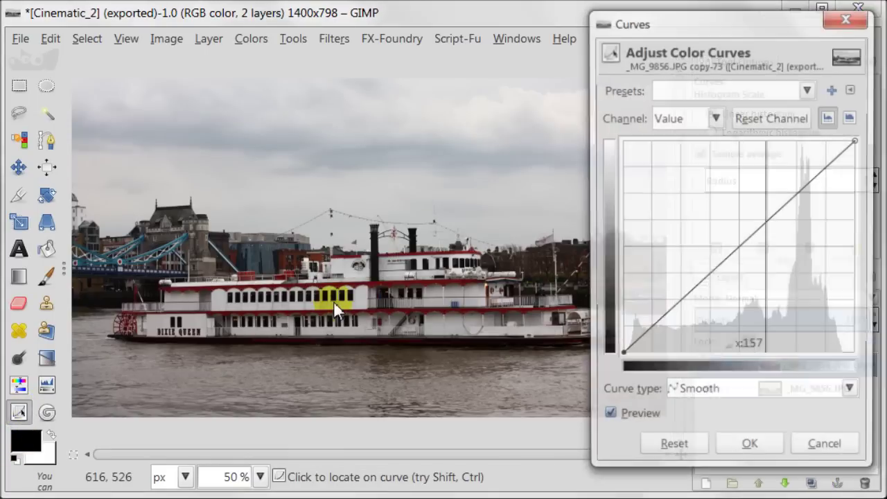
pyautogui.click(716, 118)
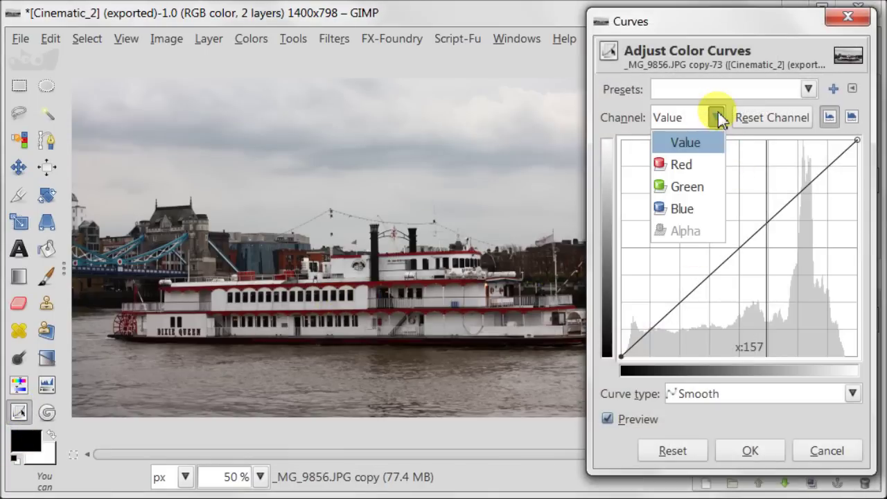
pyautogui.click(714, 164)
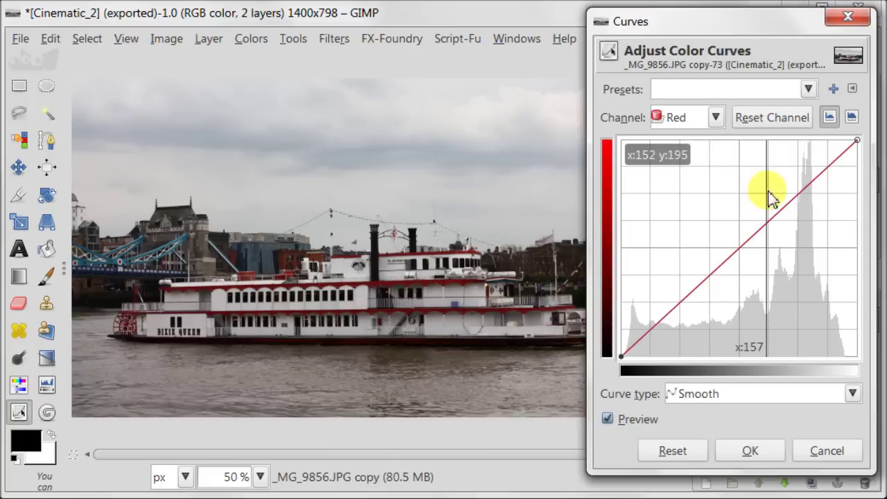
pyautogui.click(798, 194)
pyautogui.moveTo(799, 194); pyautogui.dragTo(795, 182)
pyautogui.moveTo(684, 291); pyautogui.dragTo(687, 312)
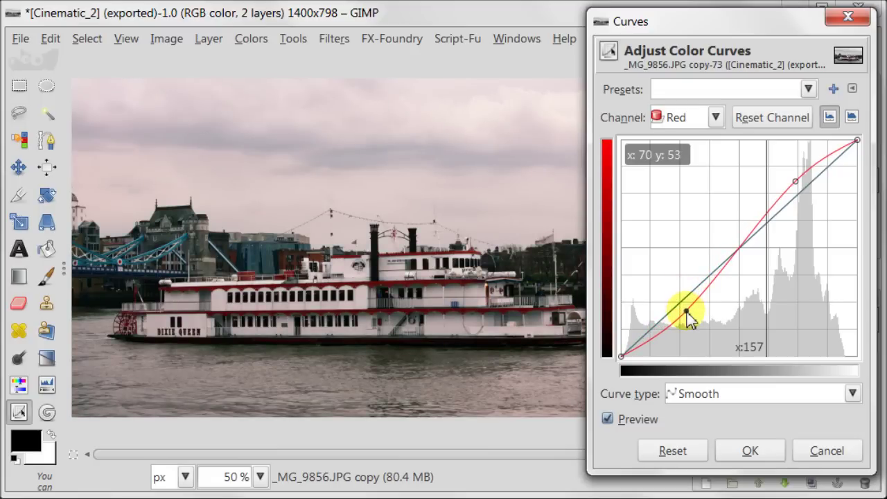
# Step: Shape the Green channel into a matching S-curve
pyautogui.click(718, 117)
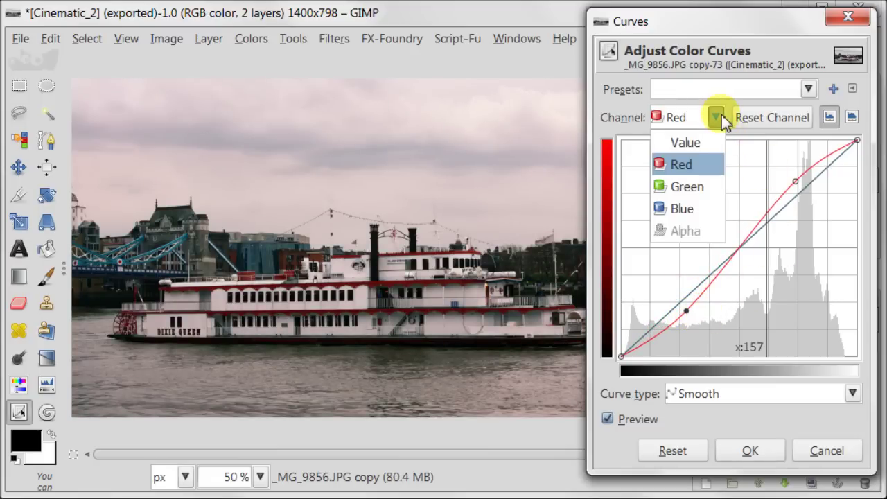
pyautogui.click(713, 187)
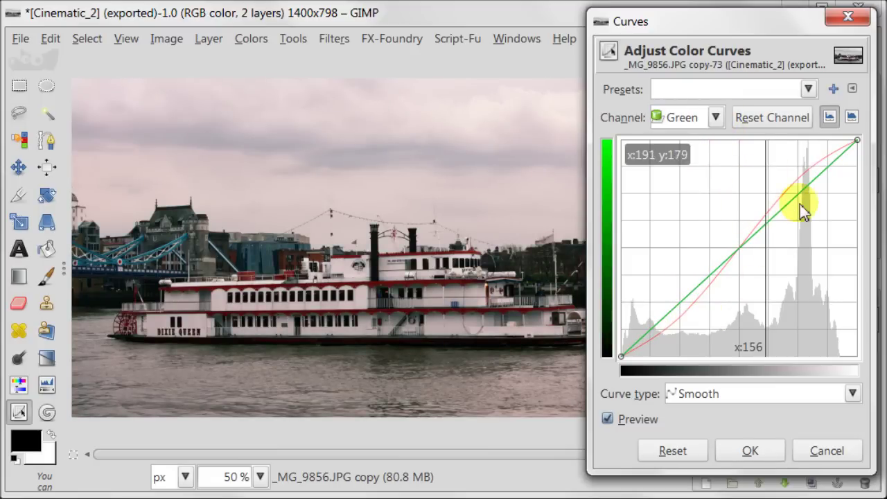
pyautogui.moveTo(801, 192); pyautogui.dragTo(792, 185)
pyautogui.moveTo(671, 310)
pyautogui.mouseDown()
pyautogui.moveTo(675, 305)
pyautogui.moveTo(676, 322)
pyautogui.mouseUp()
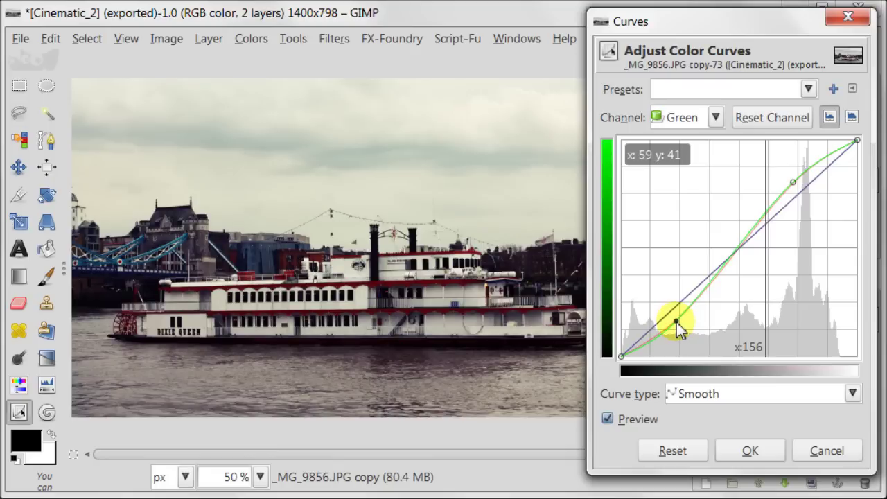
# Step: Add an S-curve to the Blue channel and apply the curves grade
pyautogui.click(715, 118)
pyautogui.click(704, 209)
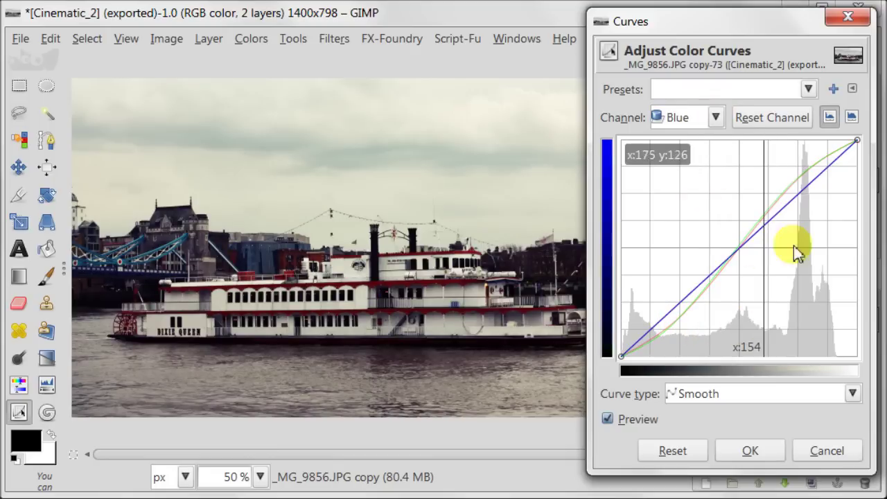
pyautogui.click(795, 198)
pyautogui.moveTo(795, 198); pyautogui.dragTo(804, 198)
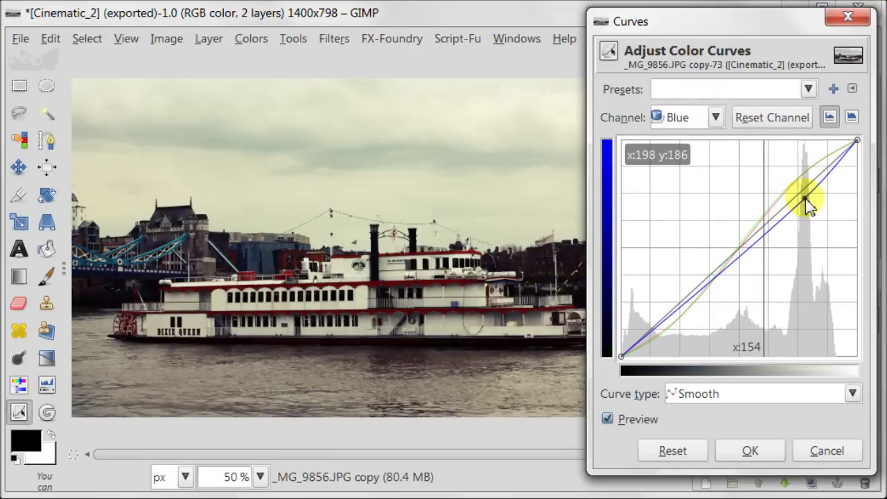
pyautogui.click(682, 306)
pyautogui.moveTo(681, 308); pyautogui.dragTo(669, 303)
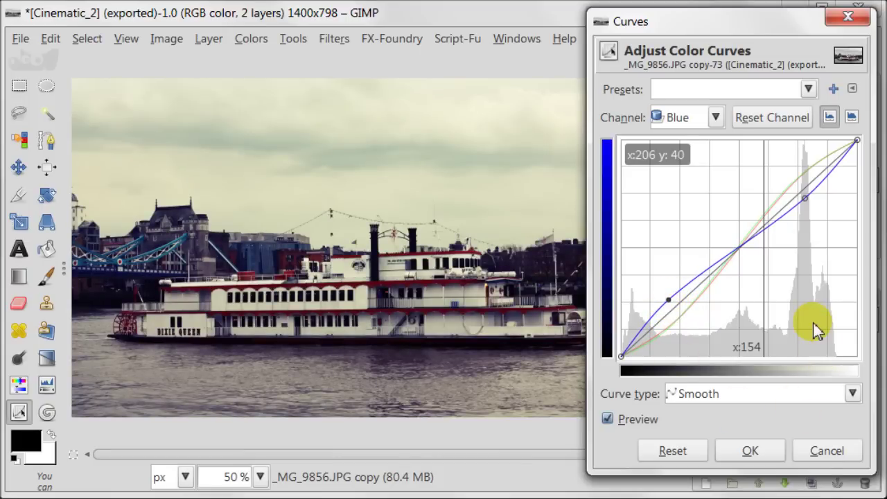
pyautogui.click(774, 451)
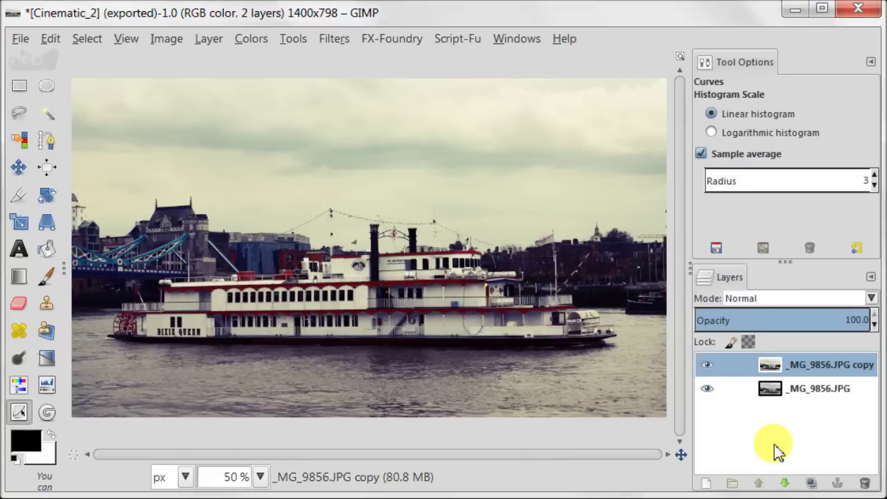
# Step: Drop the copy layer's master Saturation to -50 with Preview on, and apply it
pyautogui.click(19, 386)
pyautogui.click(292, 311)
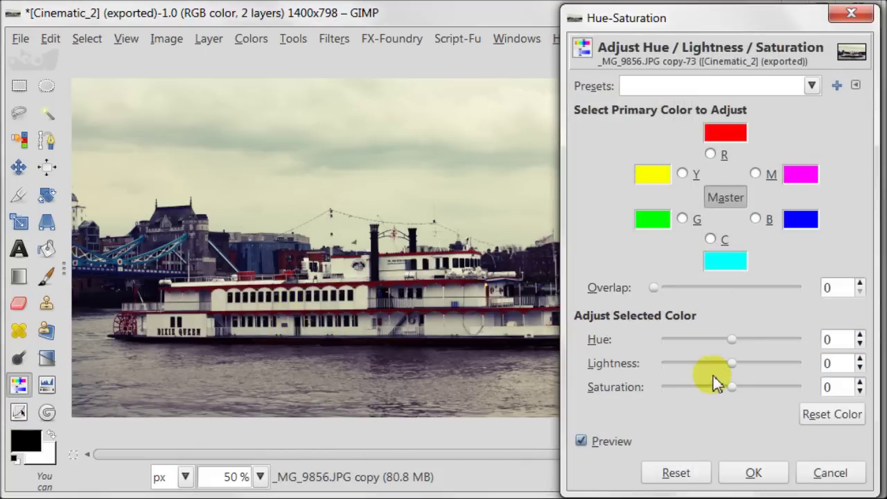
pyautogui.moveTo(730, 386); pyautogui.dragTo(696, 394)
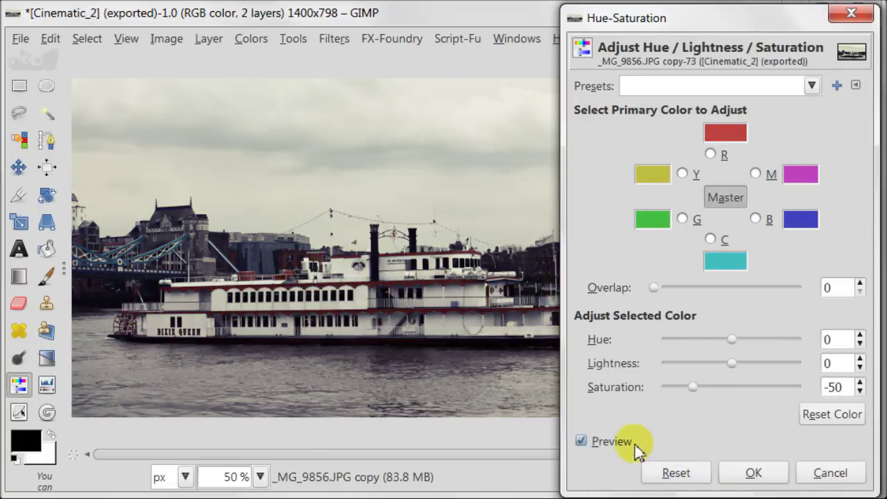
pyautogui.click(580, 441)
pyautogui.click(755, 472)
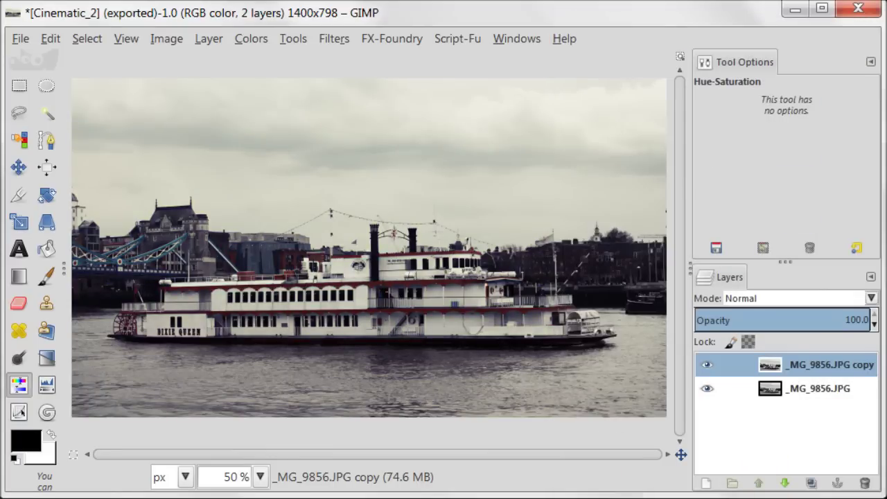
pyautogui.click(250, 39)
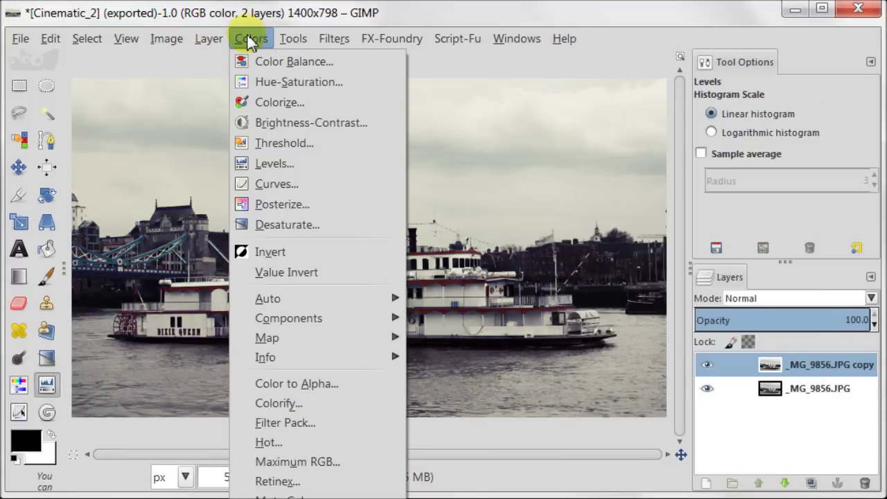
# Step: In Color Balance, set the Shadows to Blue 10 and Red -2
pyautogui.click(362, 62)
pyautogui.click(669, 169)
pyautogui.click(856, 301)
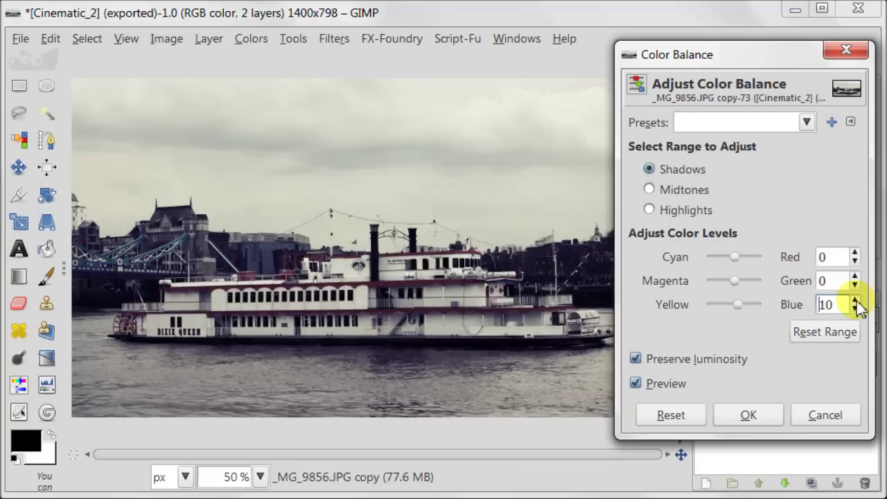
pyautogui.click(856, 262)
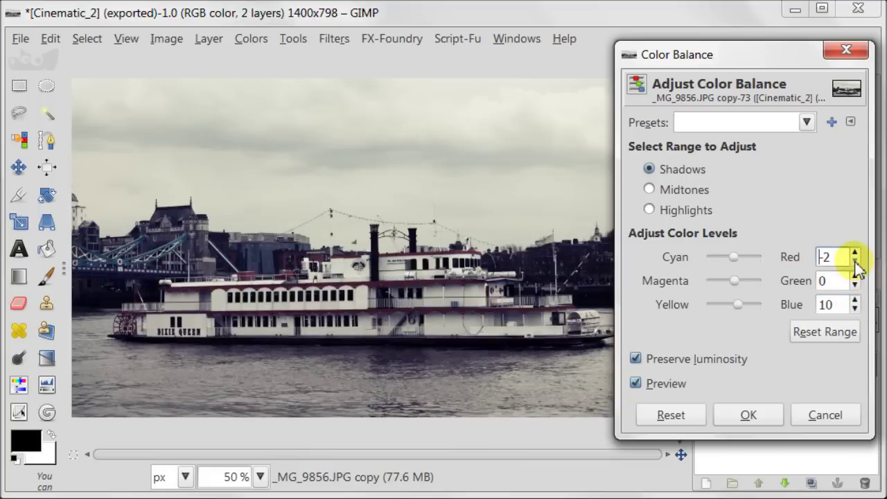
# Step: Set the Highlights to Red 2 and Blue -3, keep luminosity preserved, and apply
pyautogui.click(690, 212)
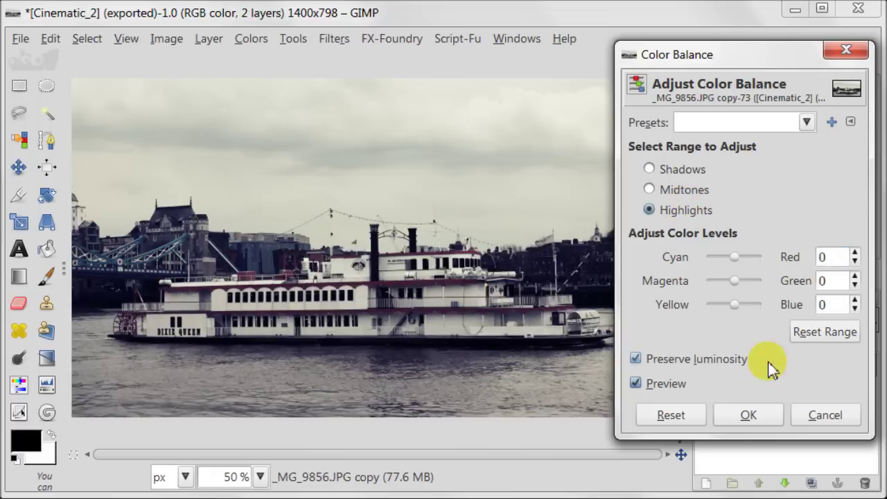
pyautogui.click(856, 309)
pyautogui.click(856, 309)
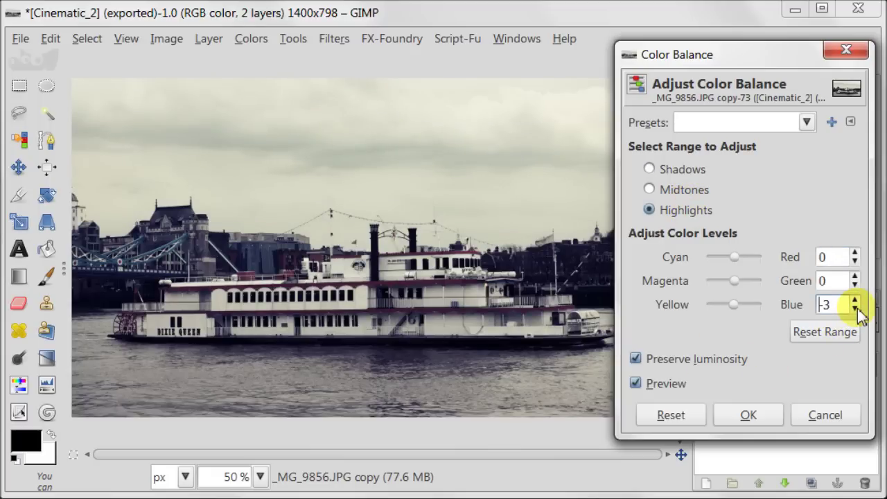
pyautogui.click(855, 253)
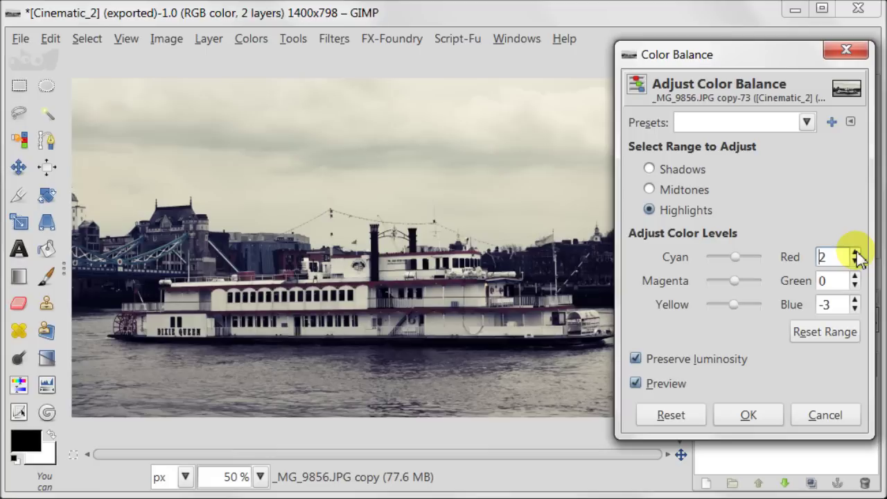
pyautogui.click(635, 360)
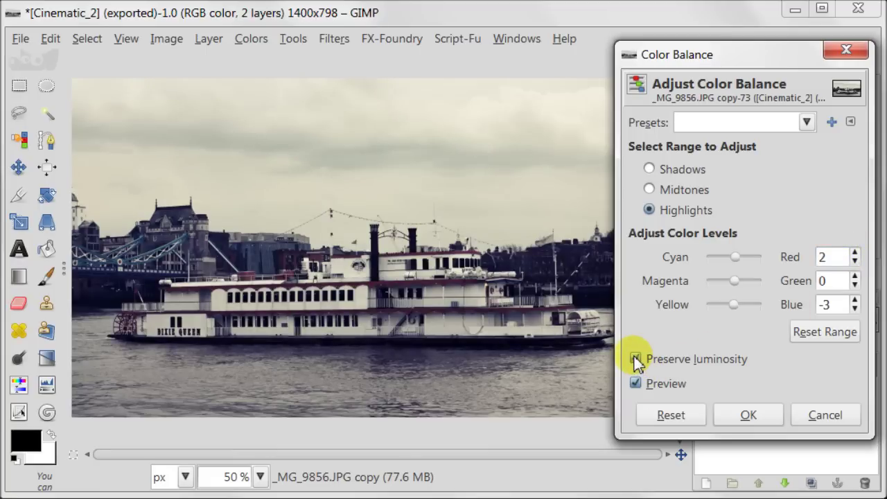
pyautogui.click(747, 415)
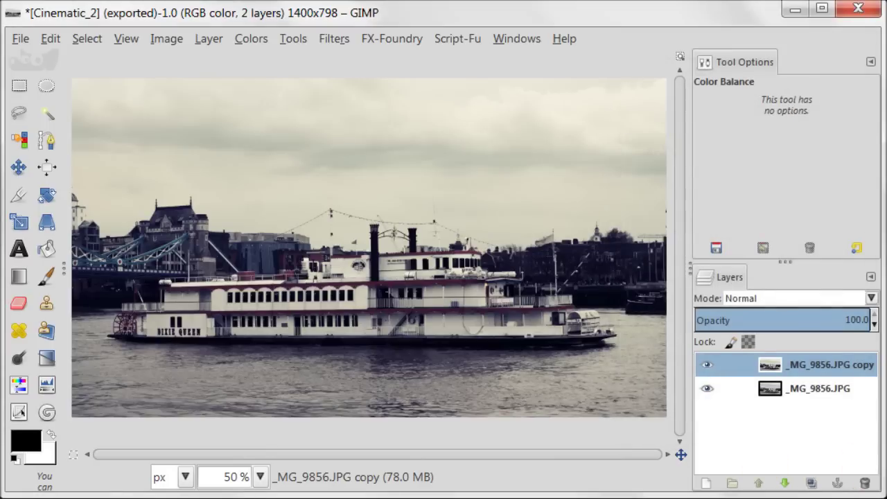
pyautogui.click(47, 384)
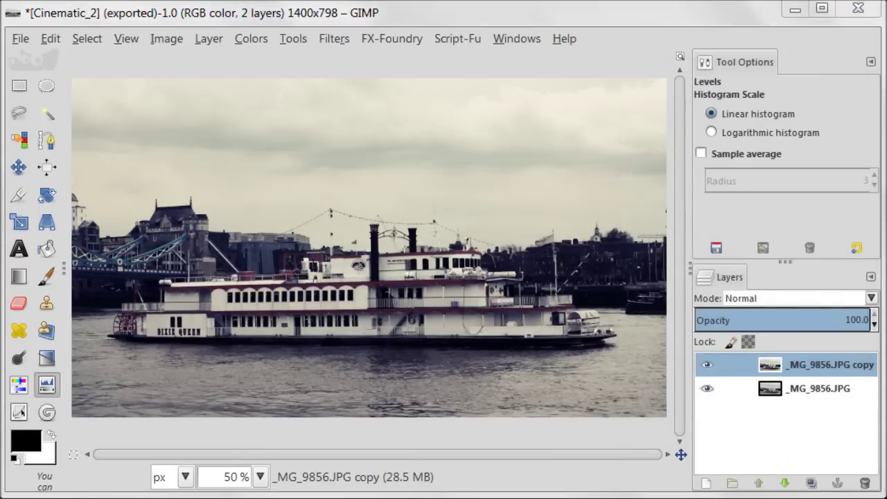
# Step: Open HSV Noise on the copy layer and lower Holdness to 4
pyautogui.click(335, 38)
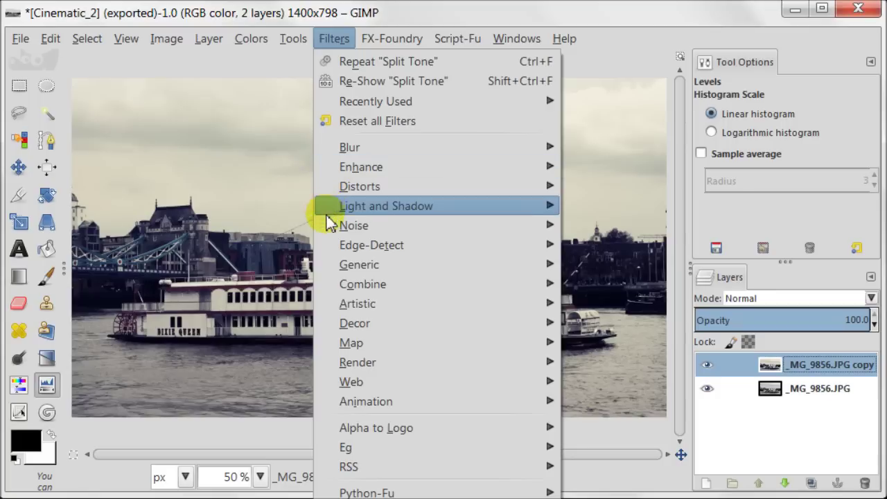
pyautogui.moveTo(337, 223)
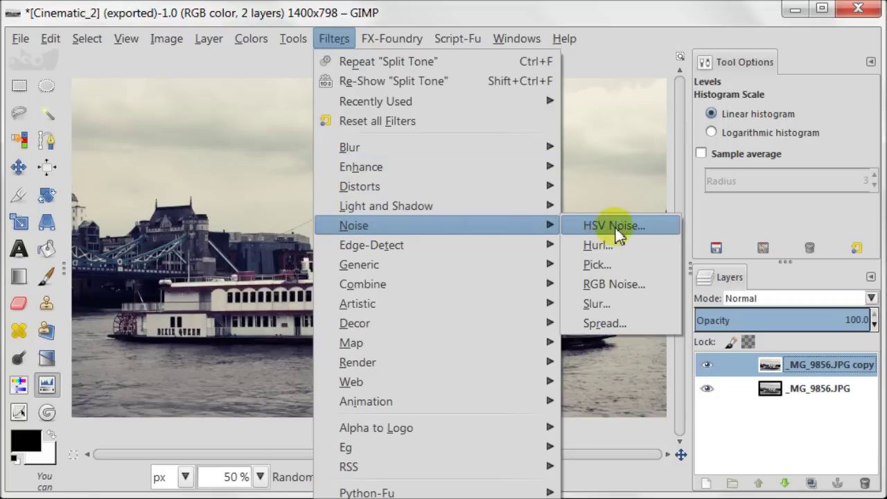
pyautogui.click(661, 228)
pyautogui.moveTo(257, 142); pyautogui.dragTo(213, 49)
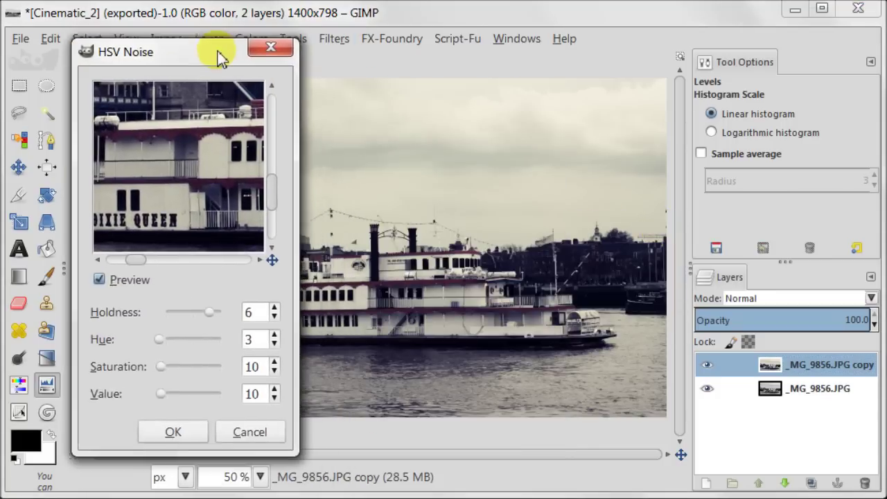
pyautogui.click(271, 313)
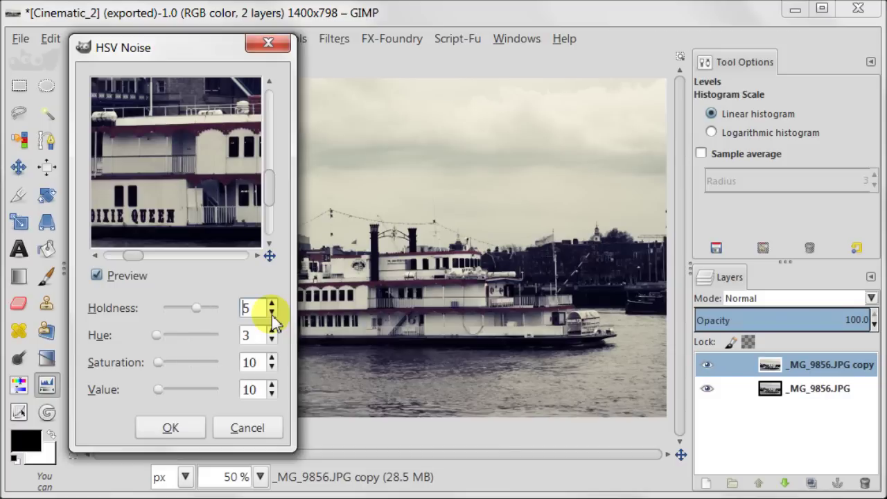
pyautogui.click(272, 313)
# Step: Check the grain preview and apply HSV Noise with Hue 3, Saturation 10, Value 10
pyautogui.moveTo(195, 127); pyautogui.dragTo(231, 24)
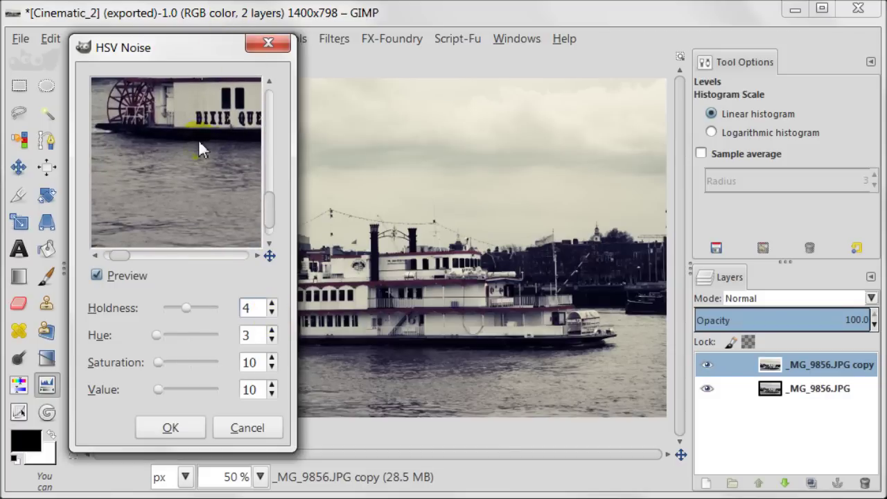
pyautogui.moveTo(199, 141); pyautogui.dragTo(233, 250)
pyautogui.moveTo(159, 174); pyautogui.dragTo(209, 183)
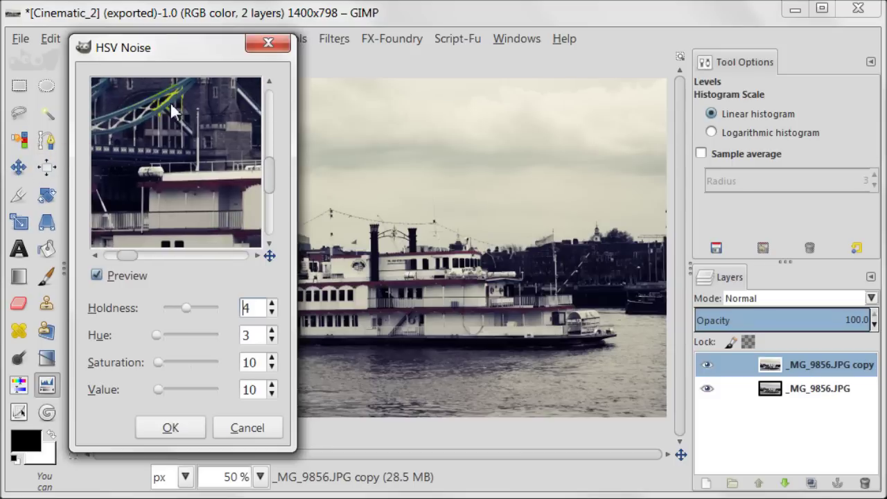
pyautogui.moveTo(174, 113); pyautogui.dragTo(158, 283)
pyautogui.click(96, 275)
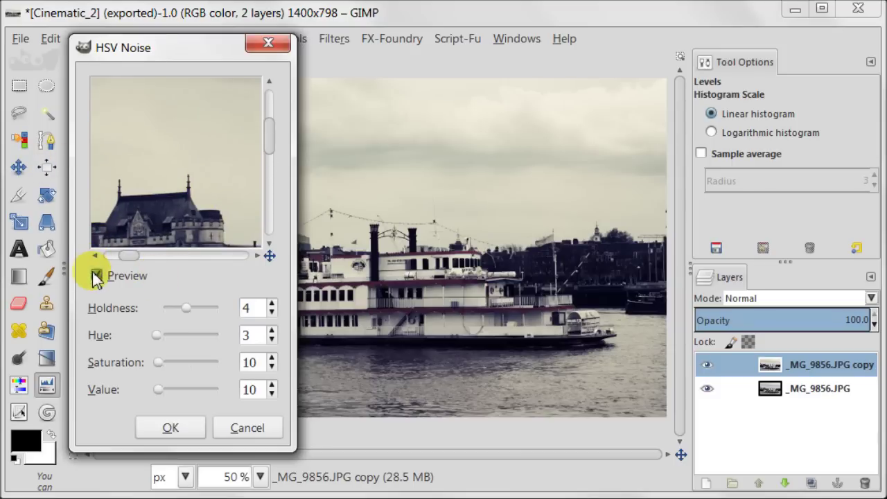
pyautogui.click(182, 430)
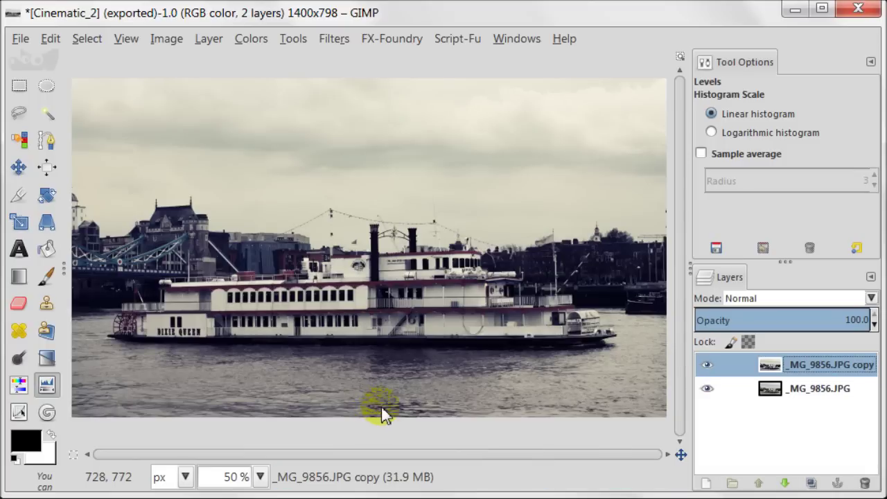
# Step: Duplicate the grained layer and blur the copy with an 8.0 px horizontal and vertical Gaussian Blur
pyautogui.click(812, 484)
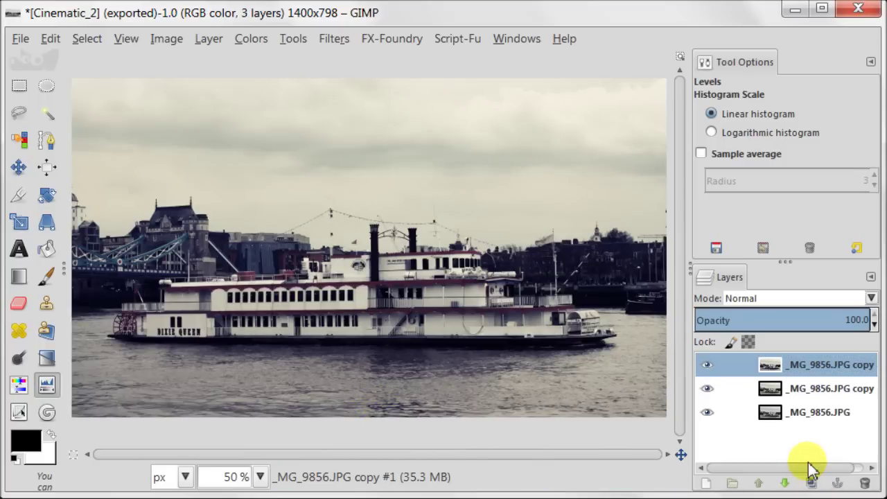
pyautogui.click(334, 39)
pyautogui.moveTo(478, 149)
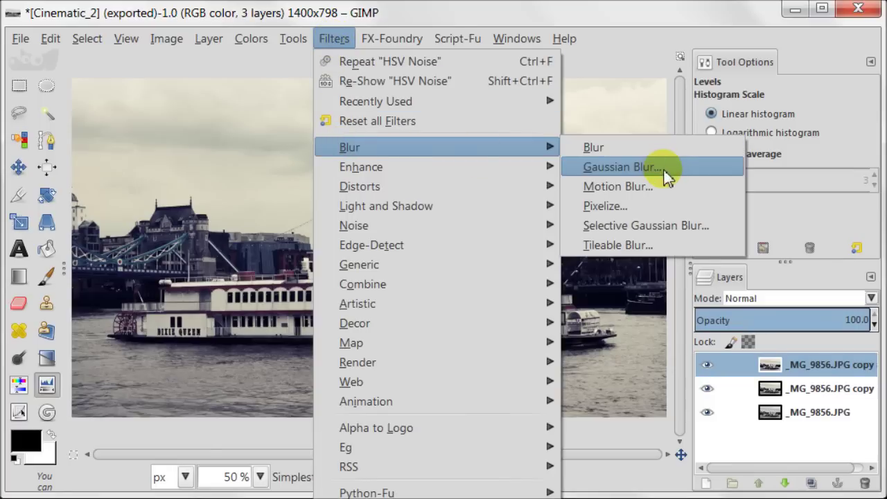
pyautogui.click(724, 177)
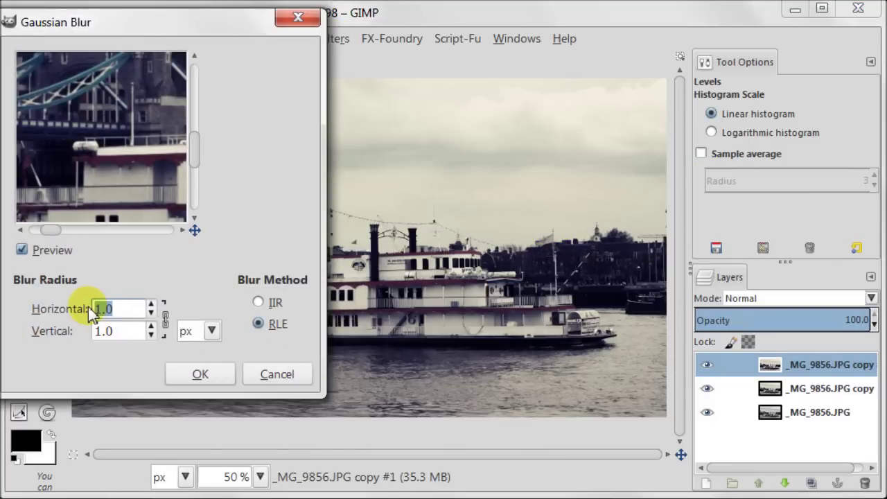
pyautogui.write('8')
pyautogui.click(128, 340)
pyautogui.moveTo(137, 214); pyautogui.dragTo(169, 204)
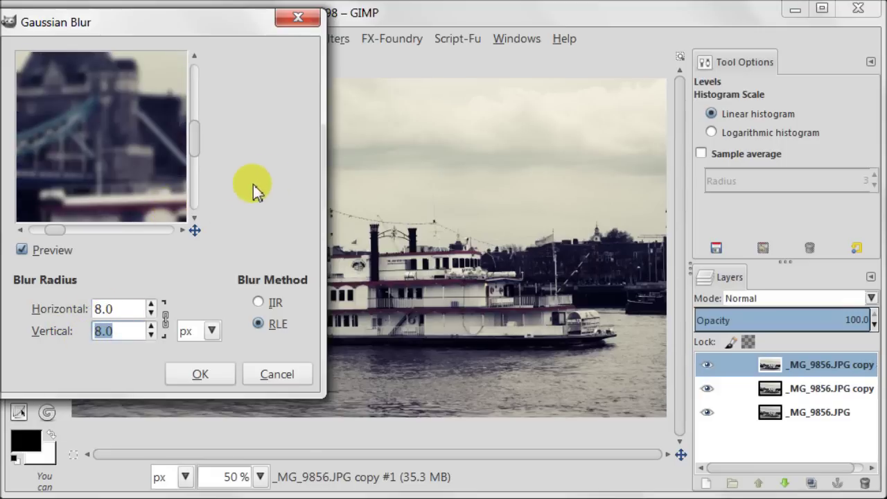
pyautogui.click(231, 374)
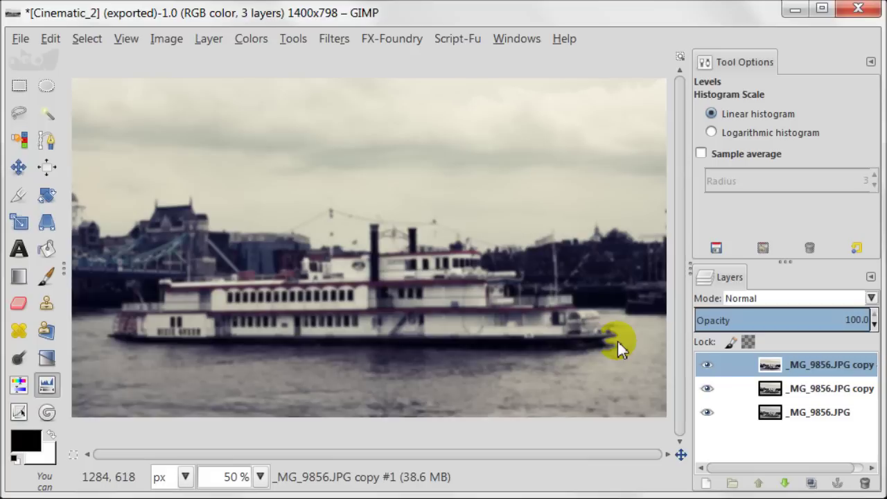
# Step: Apply HSV Noise at Holdness 4 to the blurred top layer
pyautogui.click(330, 39)
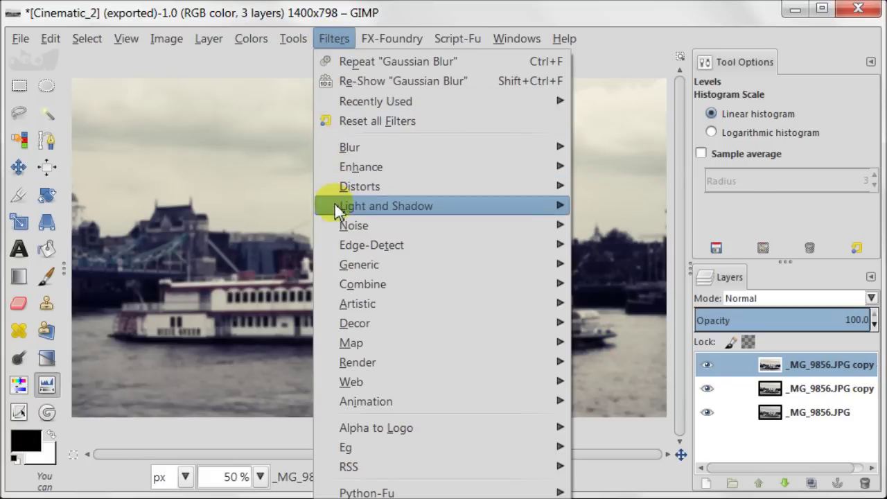
pyautogui.moveTo(339, 226)
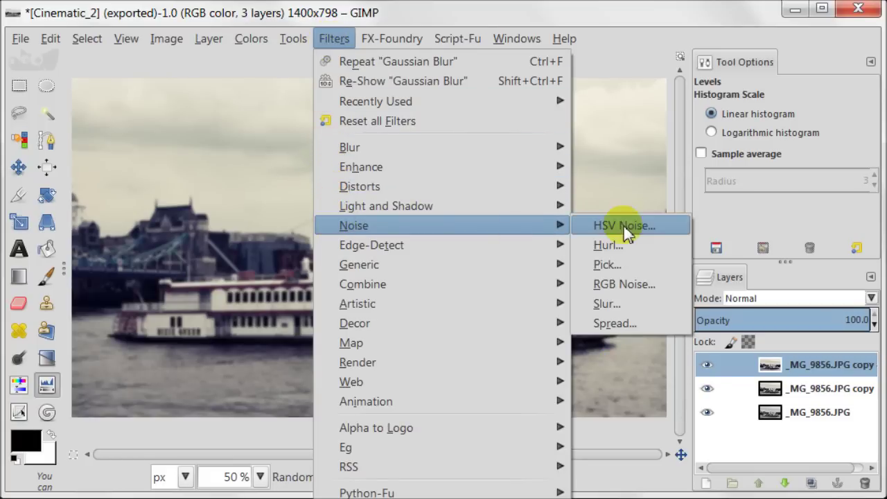
pyautogui.click(675, 232)
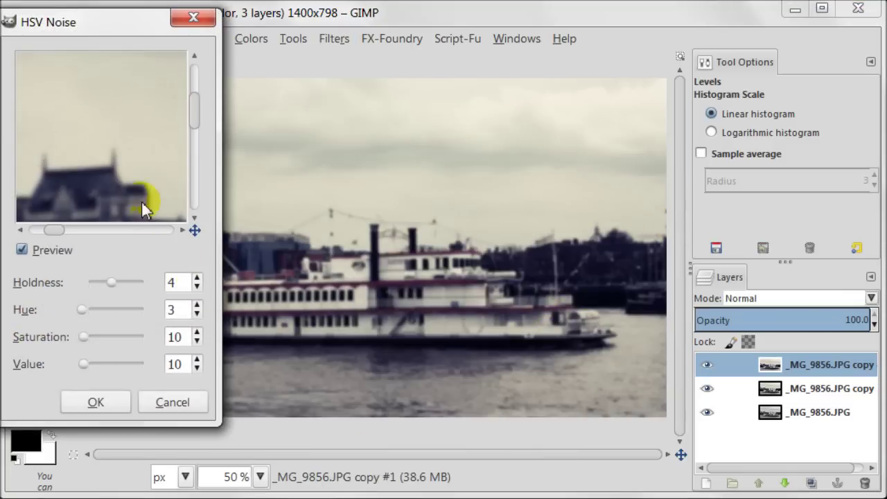
pyautogui.moveTo(141, 201); pyautogui.dragTo(108, 59)
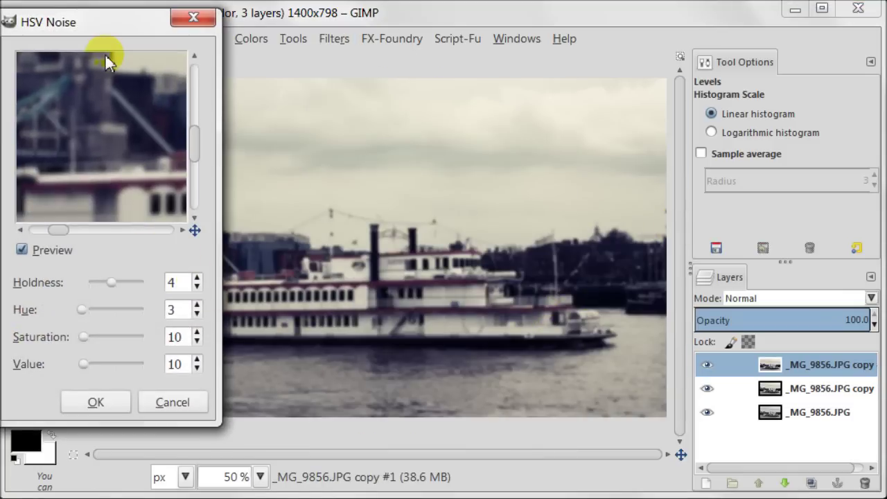
pyautogui.click(104, 403)
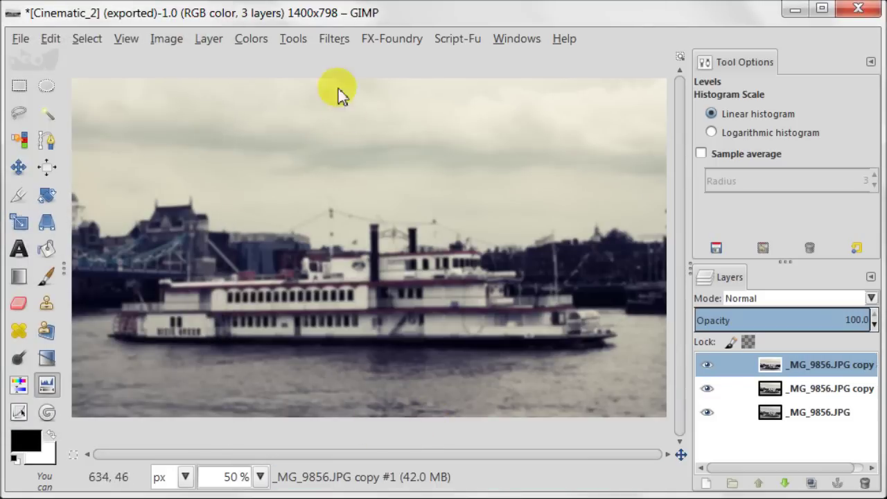
# Step: Run HSV Noise again with Holdness raised to 6 and Preview off
pyautogui.click(334, 40)
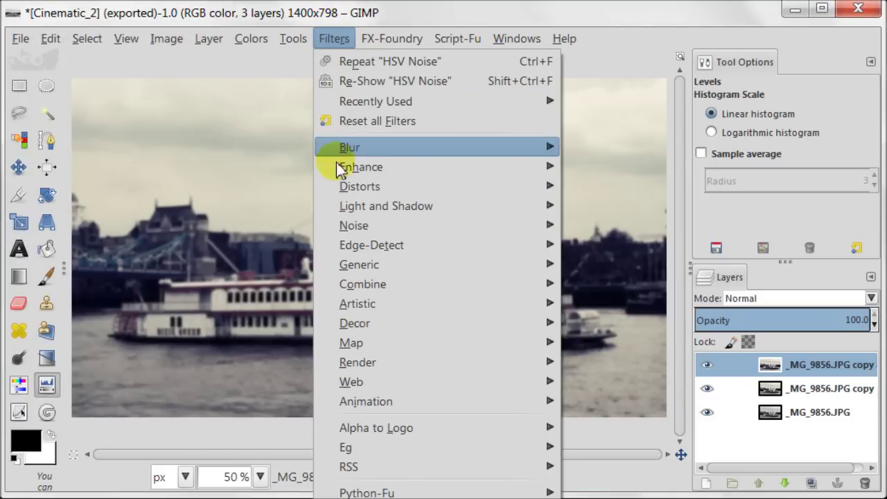
pyautogui.moveTo(346, 227)
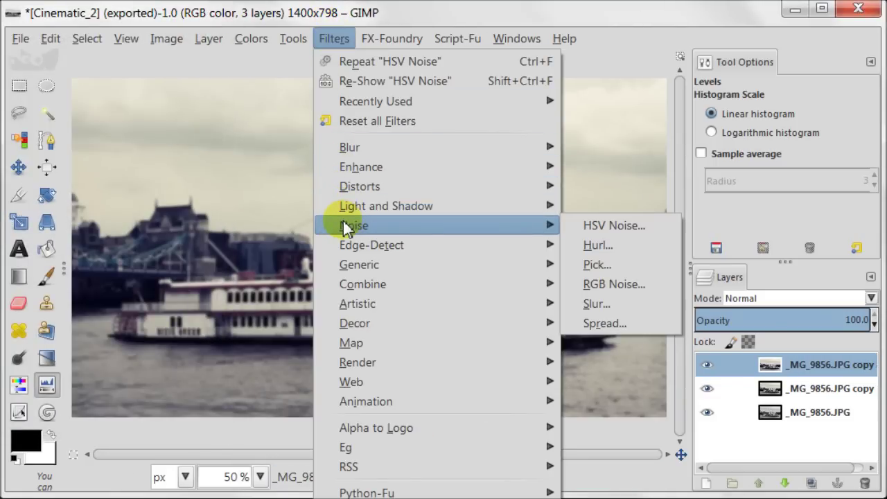
pyautogui.click(665, 228)
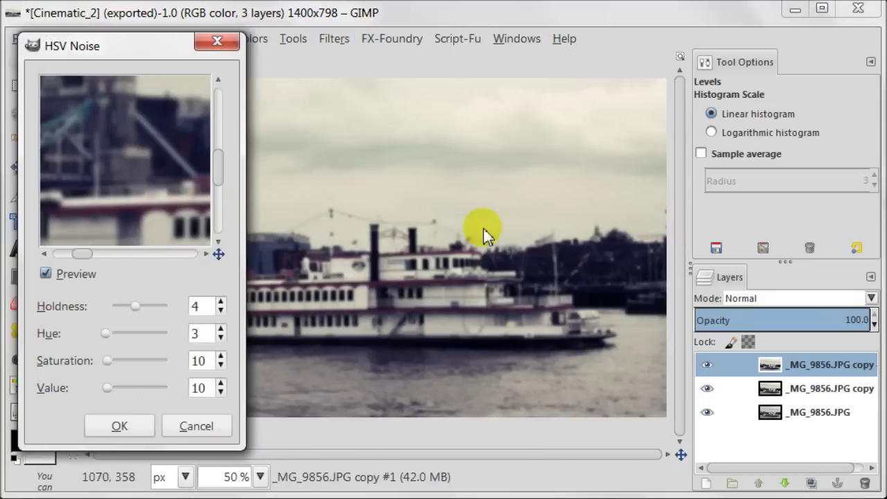
pyautogui.click(221, 301)
pyautogui.click(221, 302)
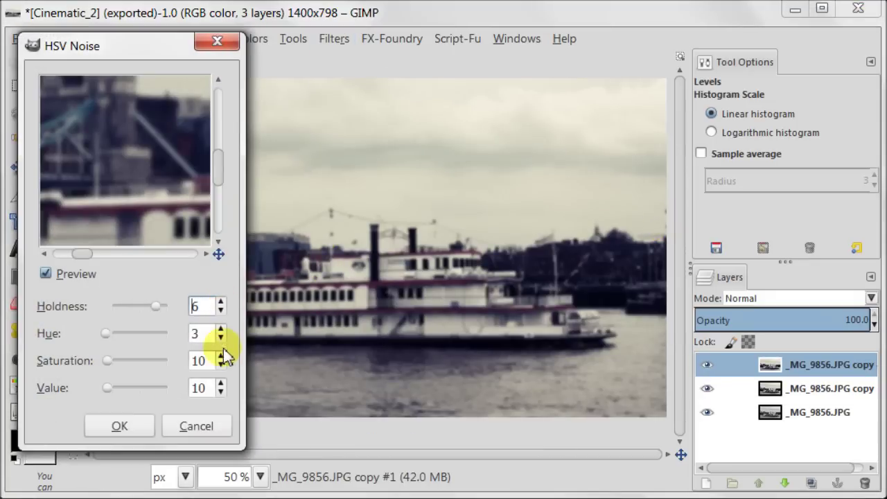
pyautogui.click(46, 274)
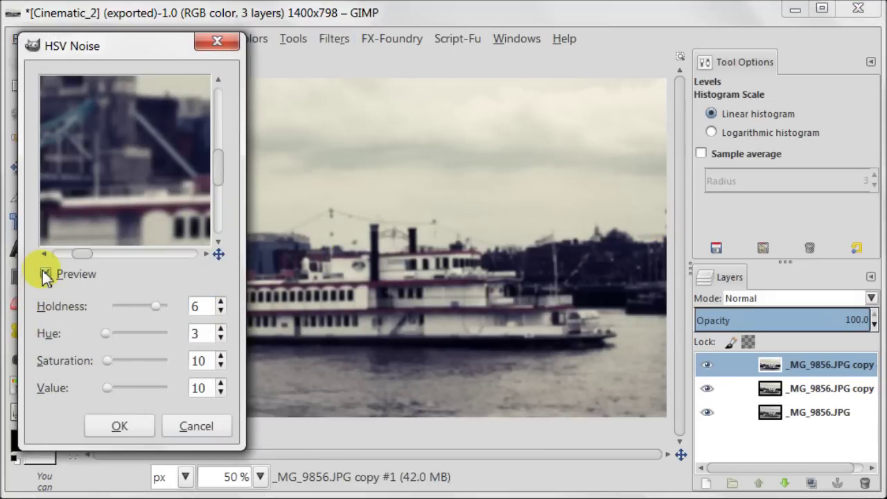
pyautogui.click(119, 427)
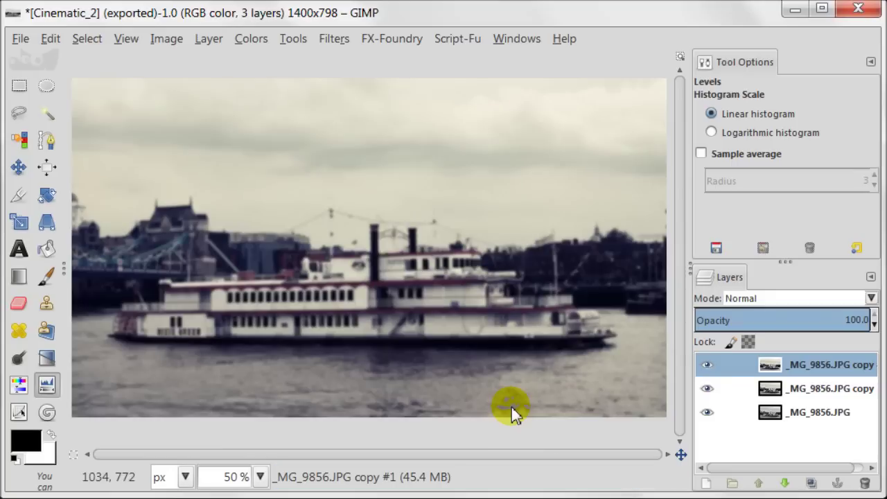
# Step: Add a fully white layer mask to the blurred top layer
pyautogui.rightClick(722, 362)
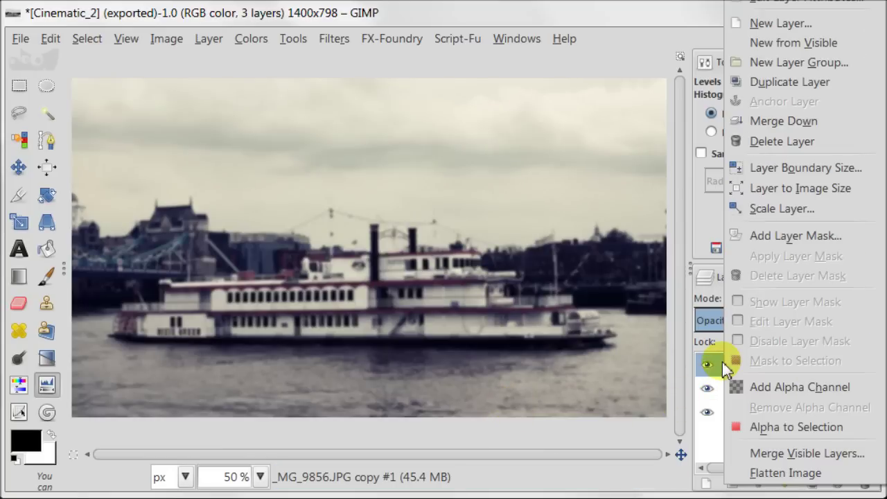
pyautogui.click(761, 235)
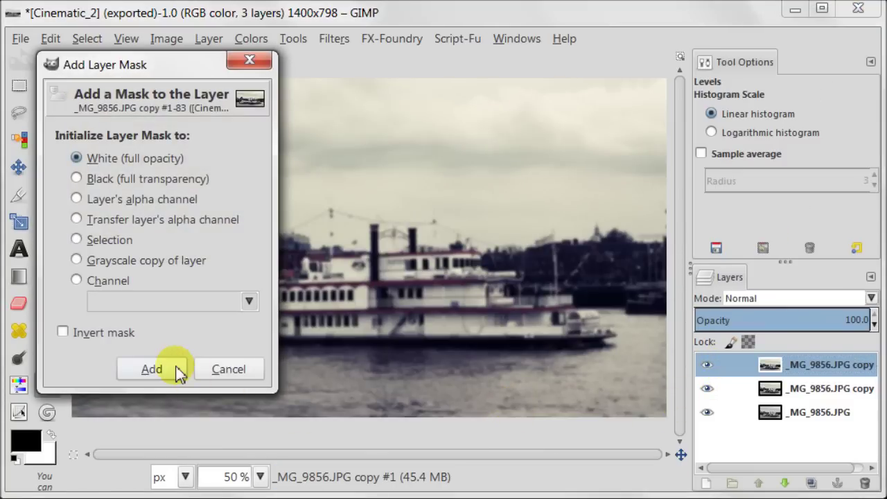
pyautogui.click(152, 369)
# Step: Draw a bi-linear FG-to-Transparent gradient on the mask from the boat down to the water
pyautogui.press('p')
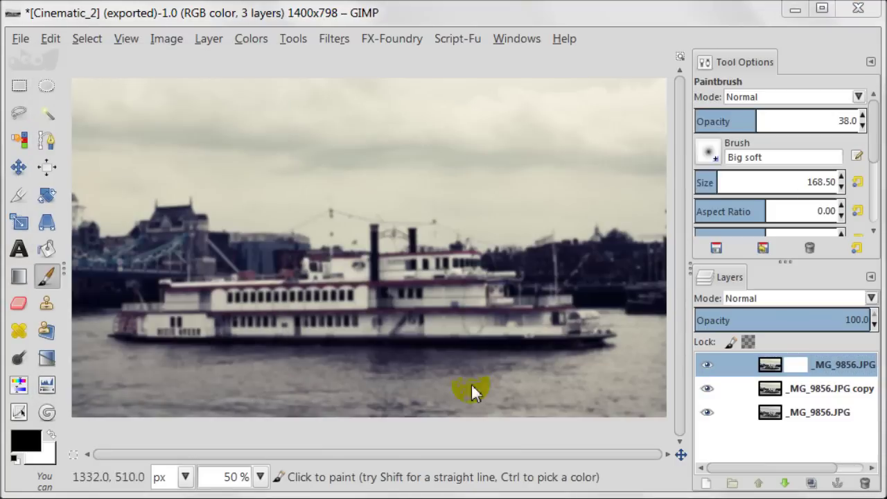
pyautogui.click(18, 278)
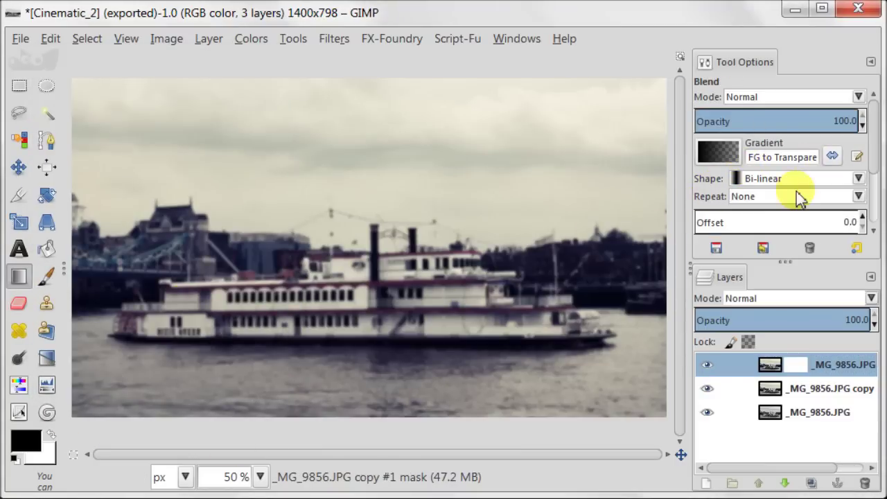
pyautogui.click(794, 365)
pyautogui.moveTo(325, 352); pyautogui.dragTo(379, 375)
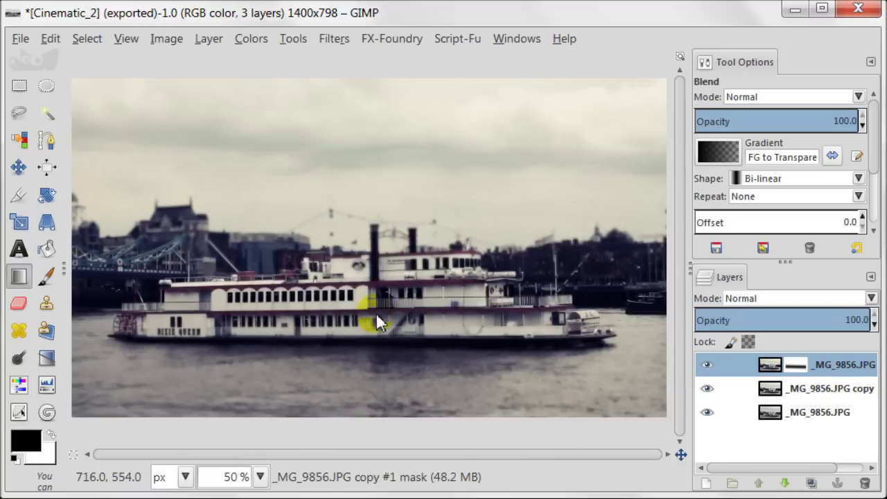
pyautogui.moveTo(381, 322); pyautogui.dragTo(382, 390)
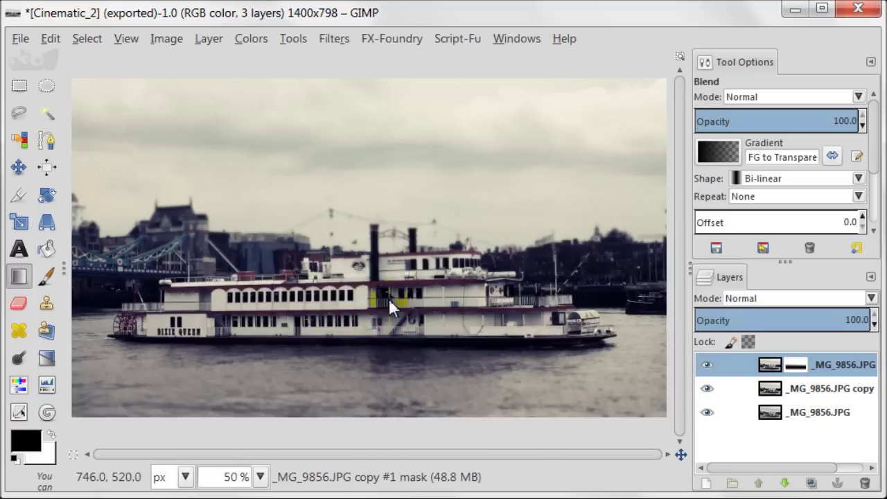
pyautogui.moveTo(387, 293); pyautogui.dragTo(387, 332)
pyautogui.click(626, 392)
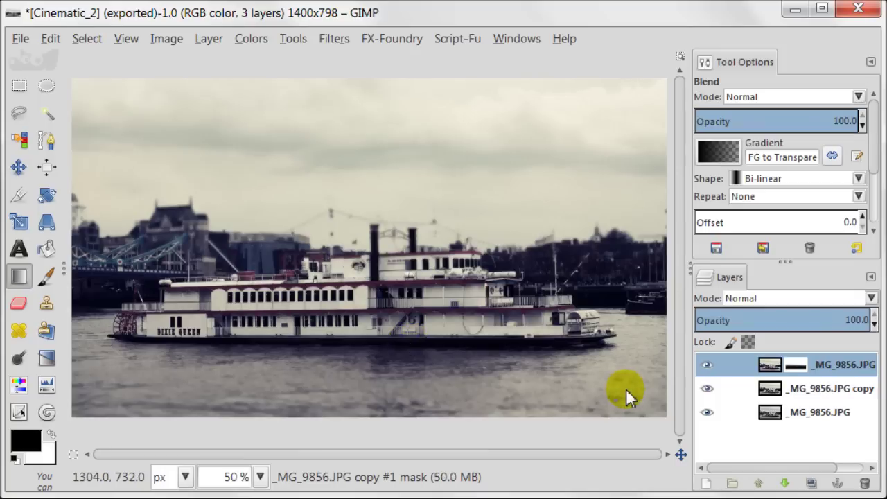
pyautogui.click(368, 382)
pyautogui.click(475, 395)
pyautogui.click(535, 392)
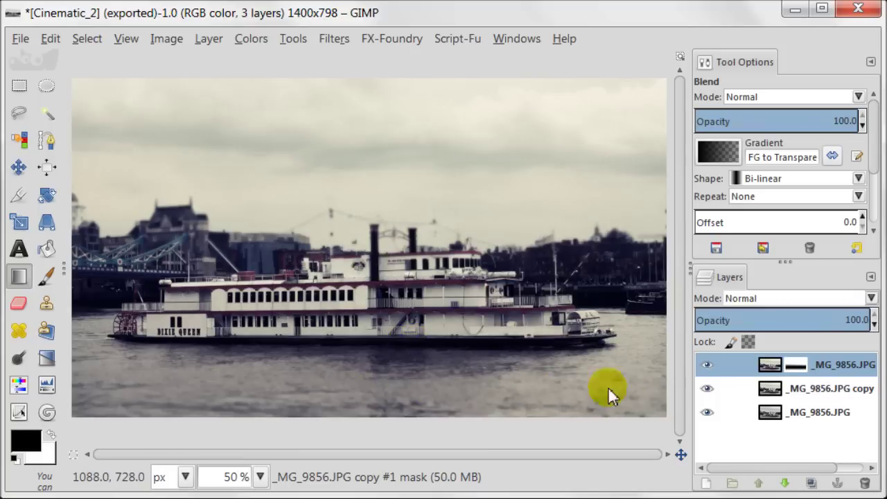
# Step: Add a transparent layer and render a black GEGL vignette (Radius 1.50, Softness 0.80, Gamma 2.00) on it
pyautogui.click(705, 484)
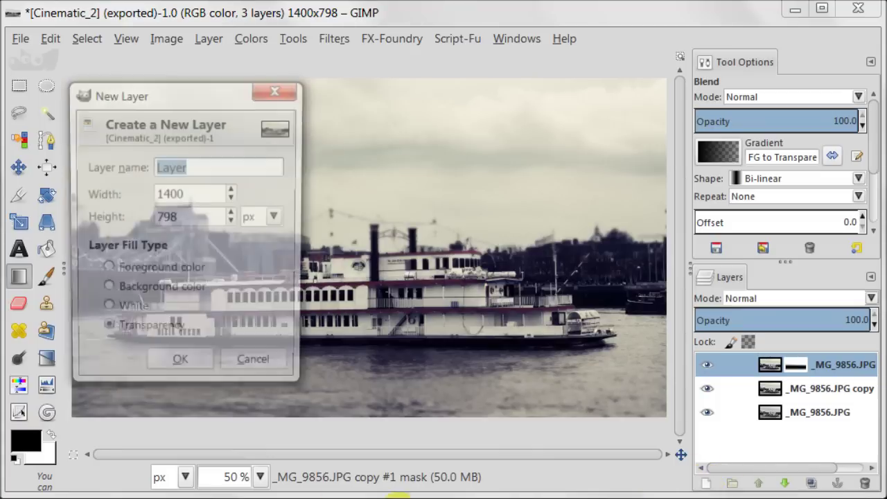
pyautogui.click(204, 369)
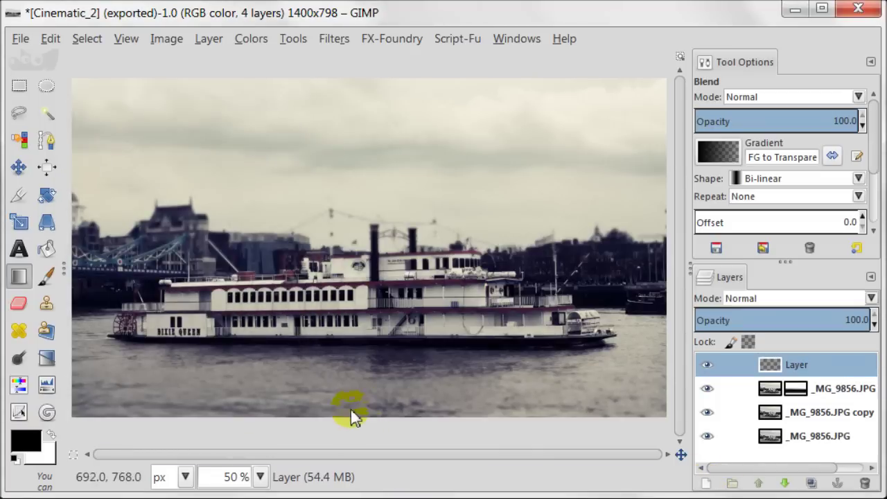
pyautogui.click(47, 414)
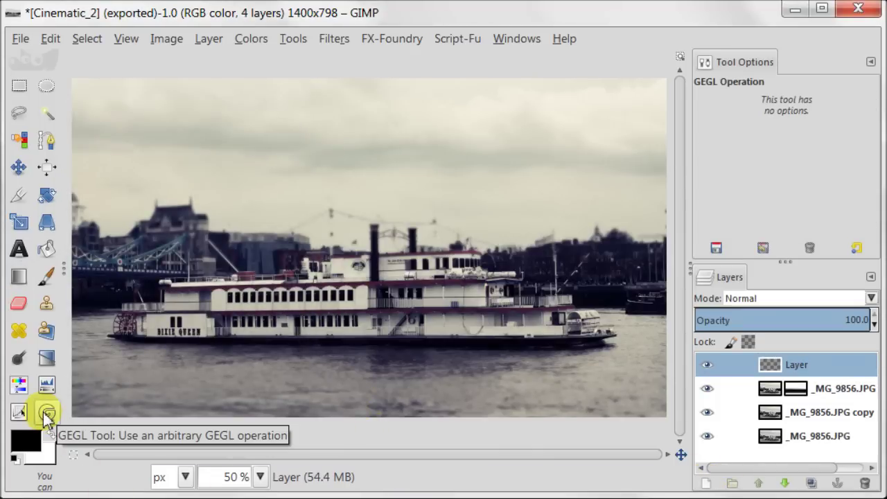
pyautogui.click(419, 269)
pyautogui.moveTo(821, 21); pyautogui.dragTo(779, 27)
pyautogui.click(850, 88)
pyautogui.moveTo(857, 155); pyautogui.dragTo(839, 430)
pyautogui.click(741, 478)
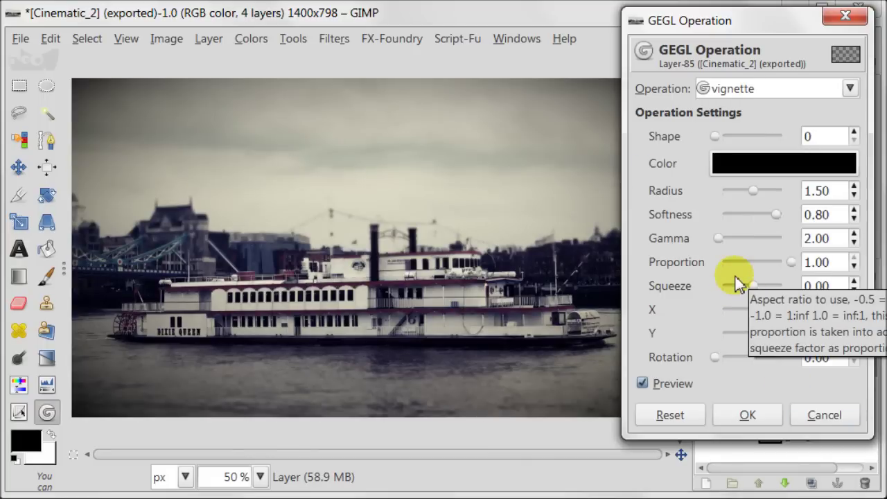
pyautogui.click(748, 414)
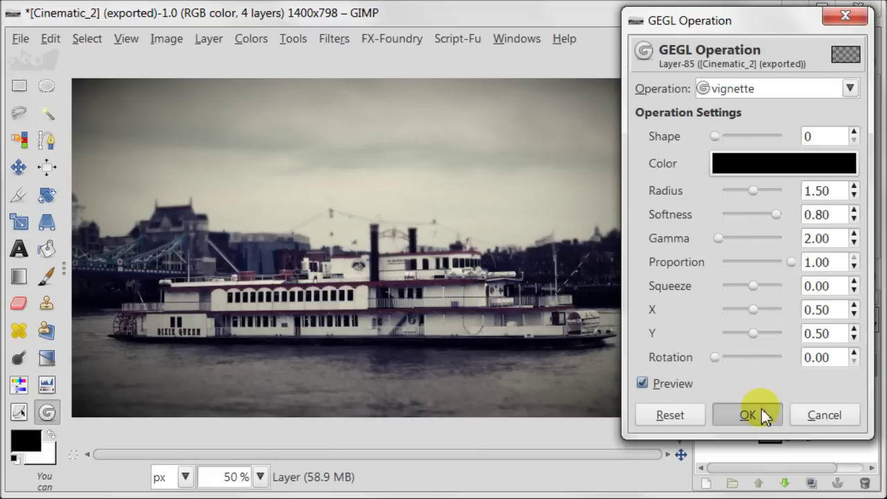
pyautogui.click(767, 299)
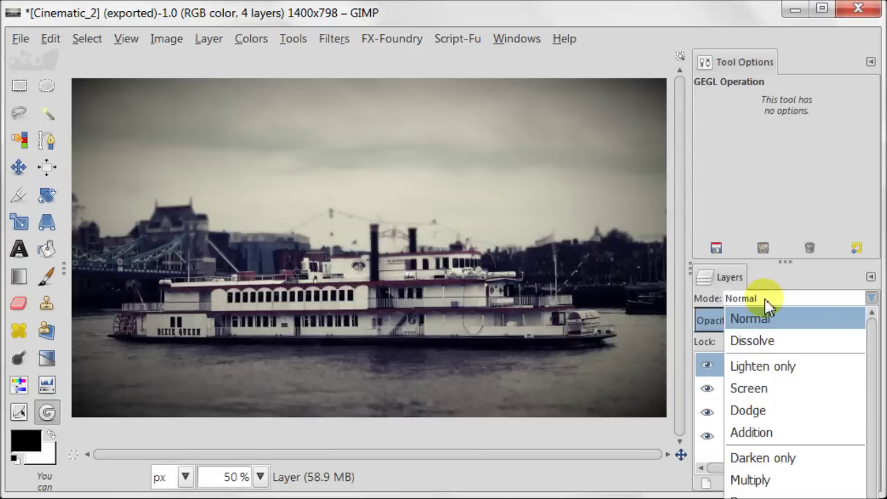
# Step: Set the vignette layer's mode to Grain merge and its opacity to 80.6
pyautogui.click(783, 482)
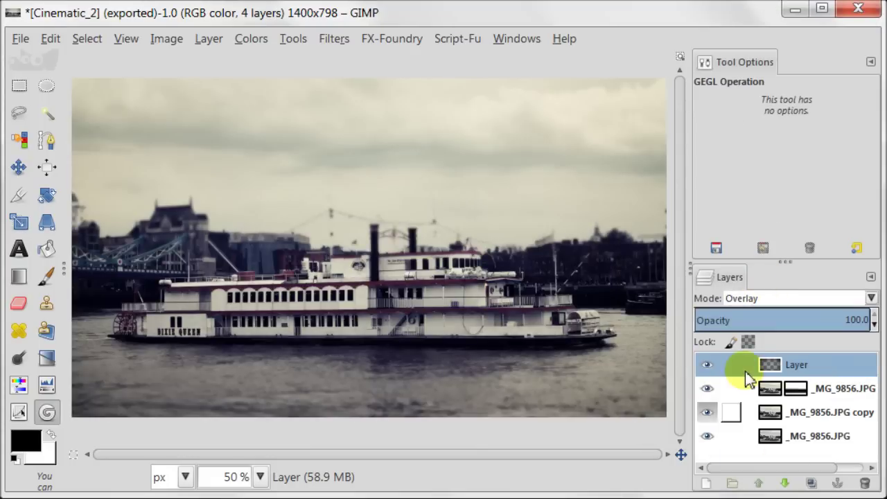
pyautogui.click(756, 300)
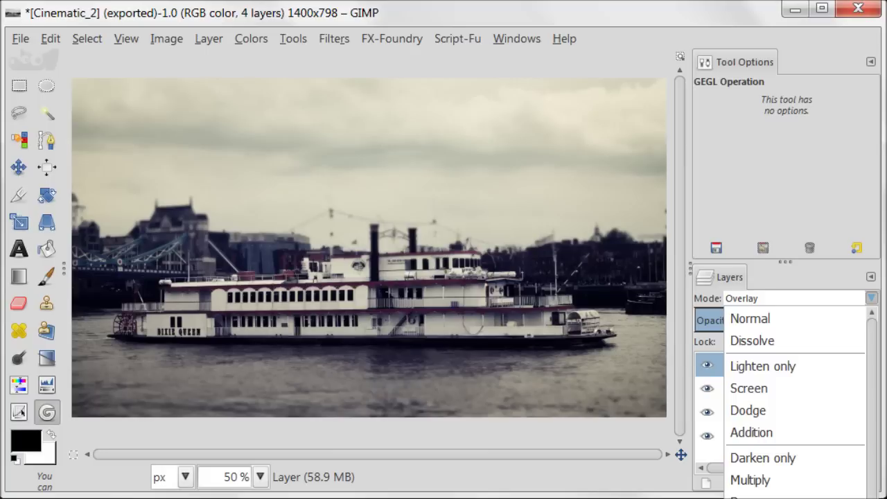
pyautogui.press('Return')
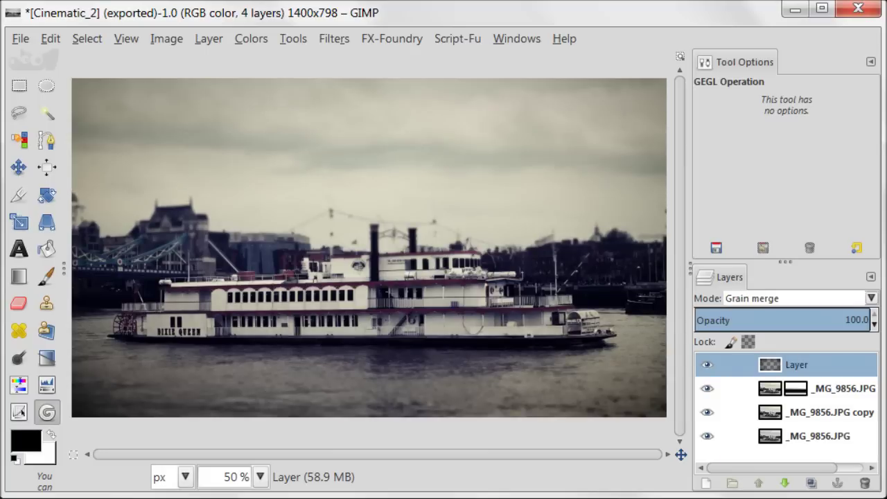
pyautogui.click(845, 317)
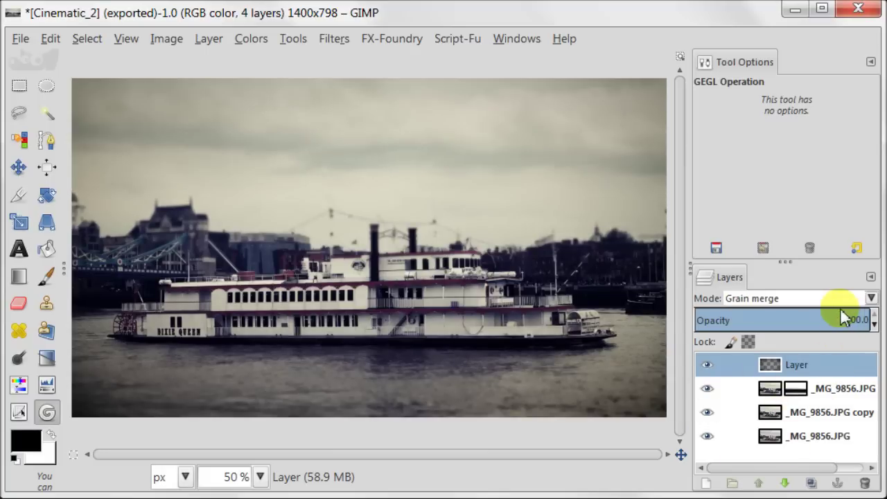
pyautogui.moveTo(846, 317); pyautogui.dragTo(838, 318)
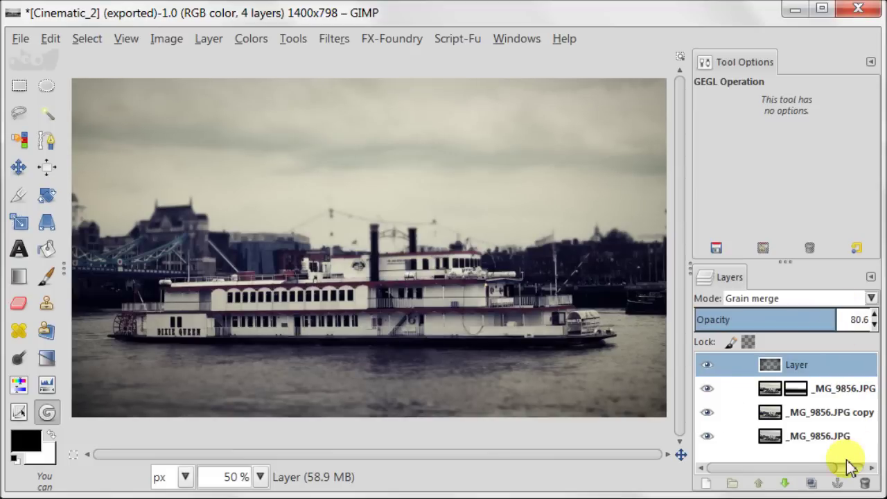
pyautogui.click(706, 483)
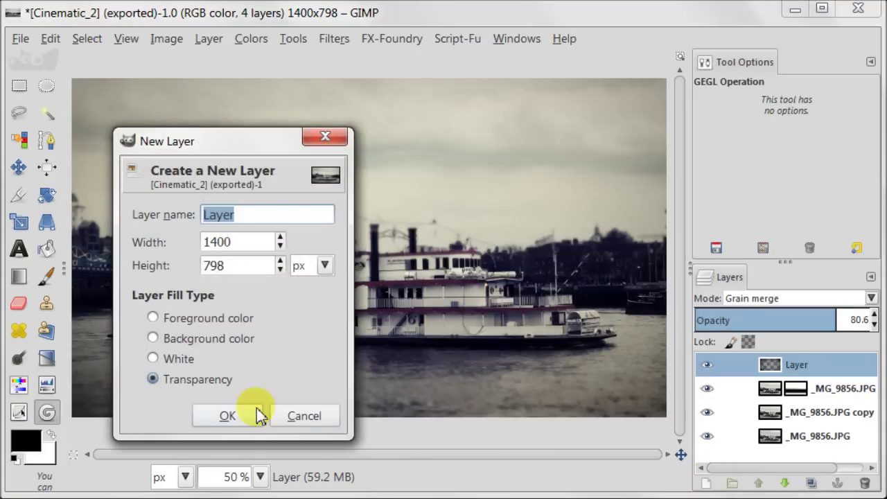
# Step: Add a transparent Layer #1 in Overlay mode at 47.1% opacity, with white as foreground
pyautogui.click(228, 416)
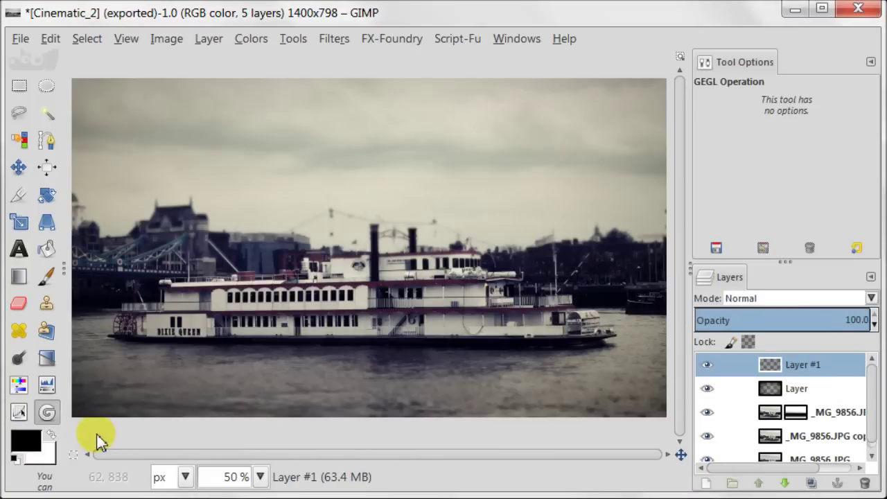
pyautogui.click(52, 434)
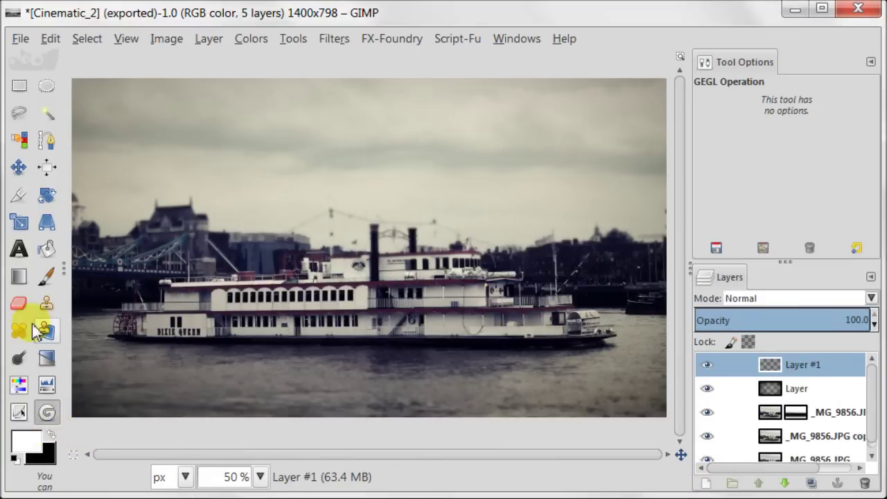
pyautogui.click(19, 281)
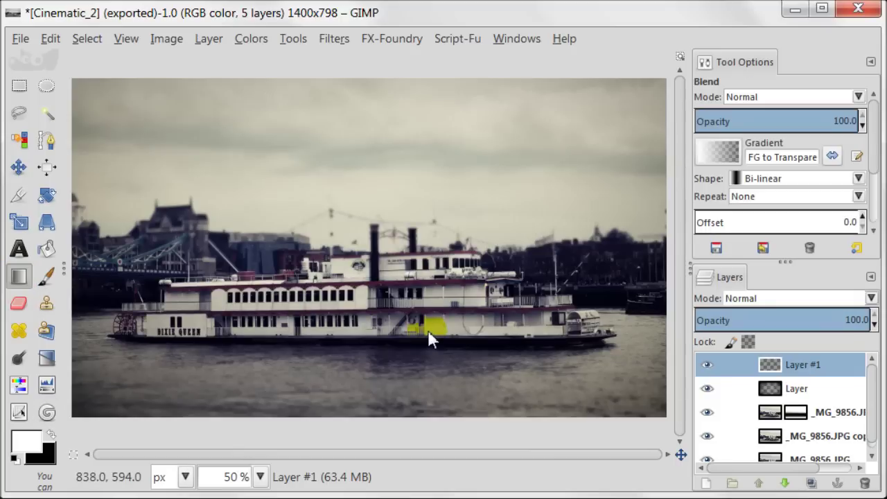
pyautogui.click(771, 297)
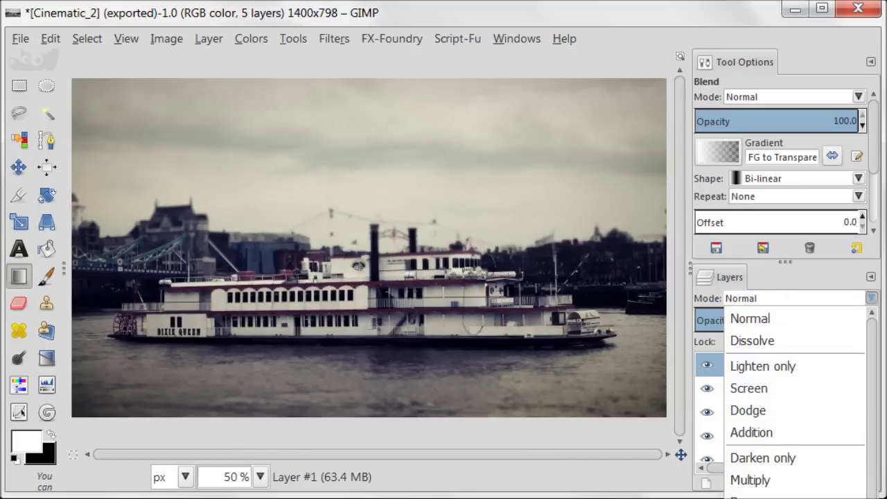
pyautogui.click(814, 394)
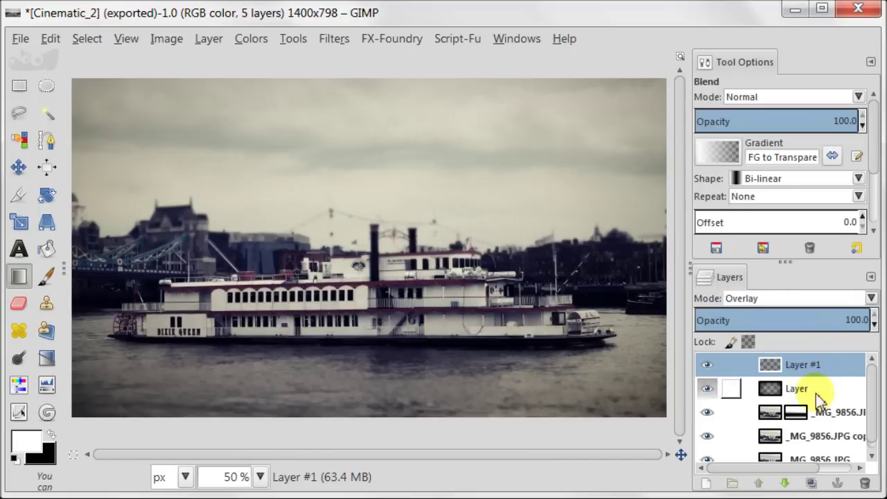
pyautogui.click(776, 311)
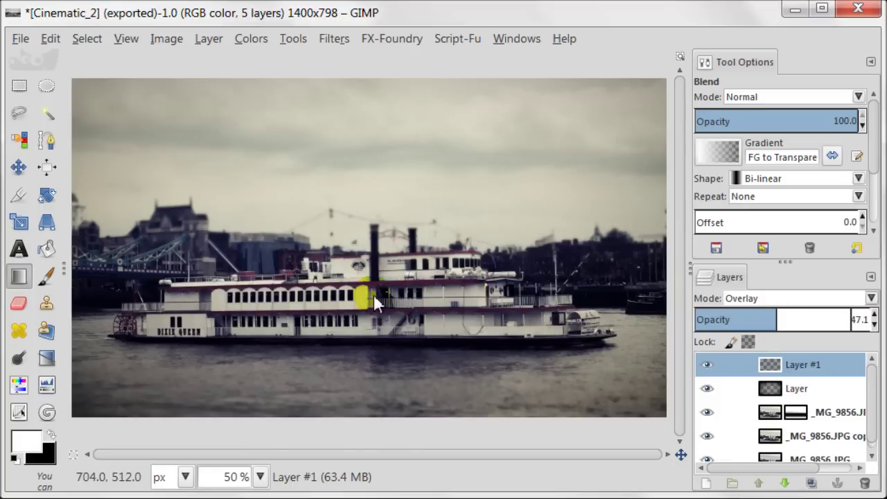
# Step: Draw a white bi-linear gradient band from the boat to the water, then hide the bottom _MG_9856.JPG layer
pyautogui.moveTo(368, 296); pyautogui.dragTo(367, 381)
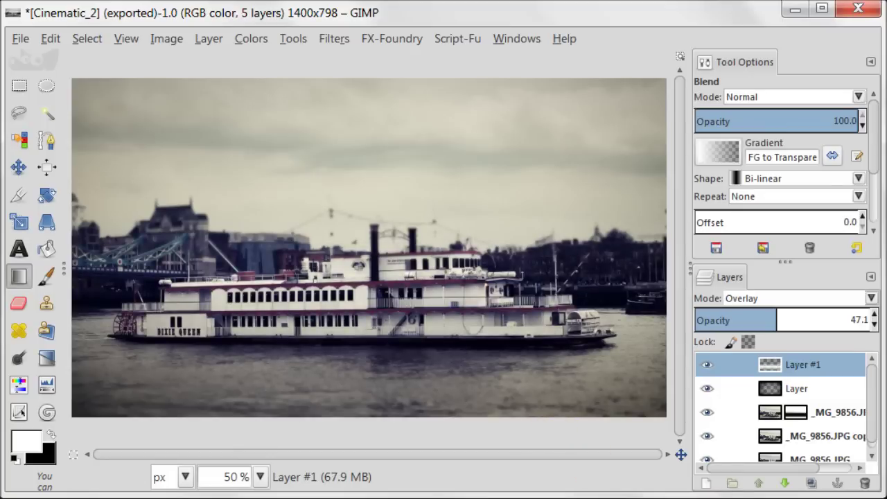
pyautogui.click(706, 365)
pyautogui.click(707, 365)
pyautogui.scroll(-1, 867, 415)
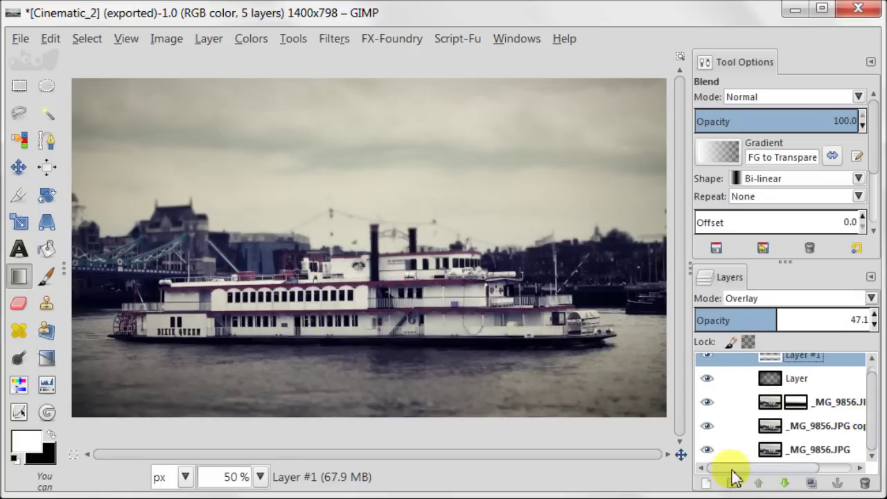
pyautogui.click(707, 449)
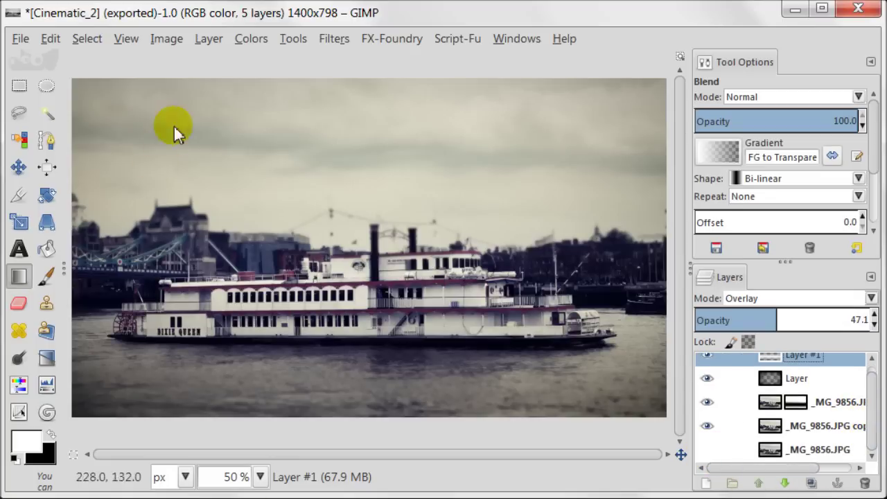
# Step: Merge visible layers into one _MG_9856.JPG copy, then show and select the original bottom layer
pyautogui.click(166, 39)
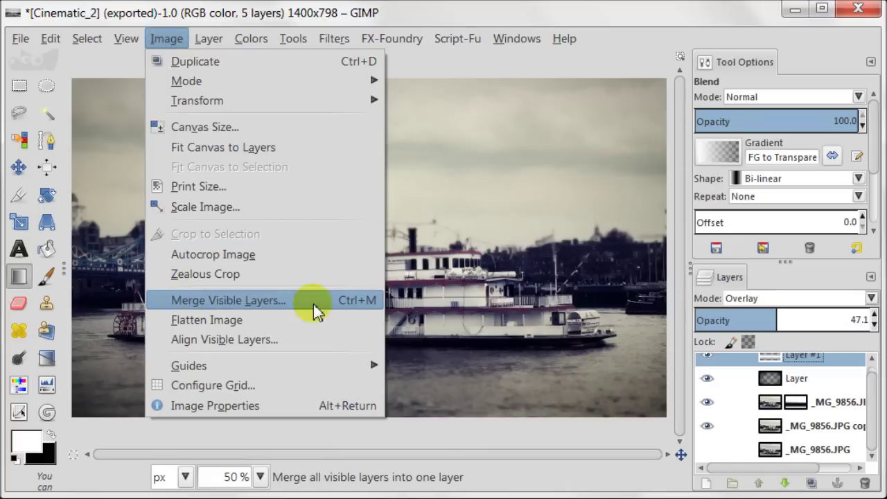
pyautogui.click(338, 304)
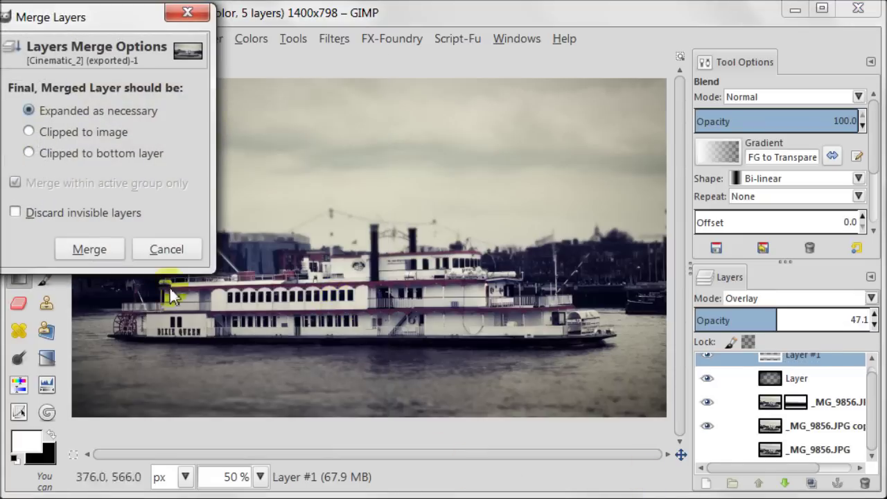
pyautogui.click(90, 249)
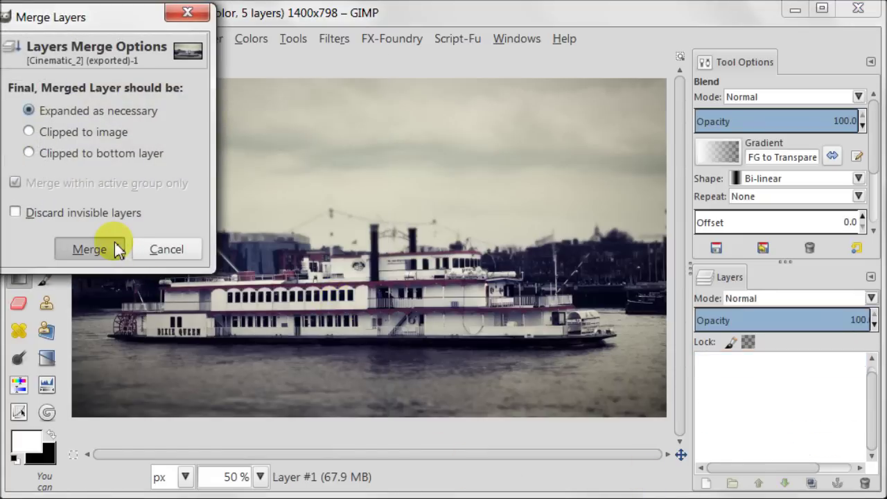
pyautogui.click(706, 389)
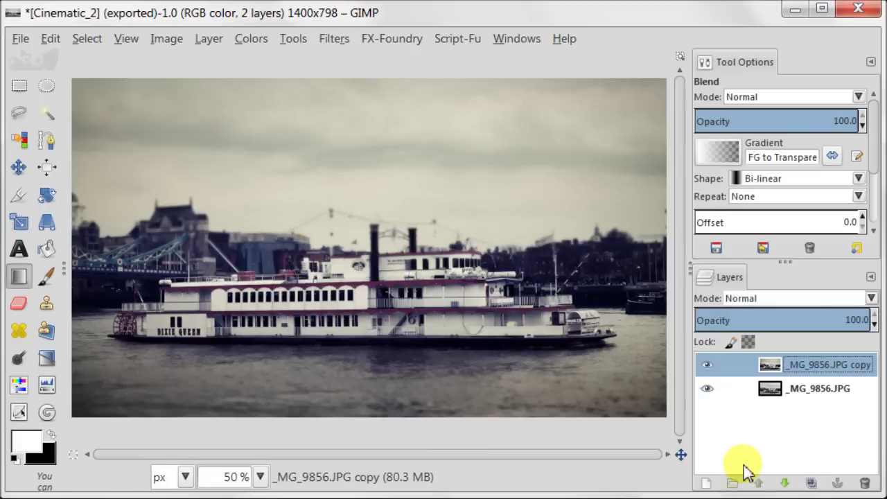
pyautogui.click(770, 389)
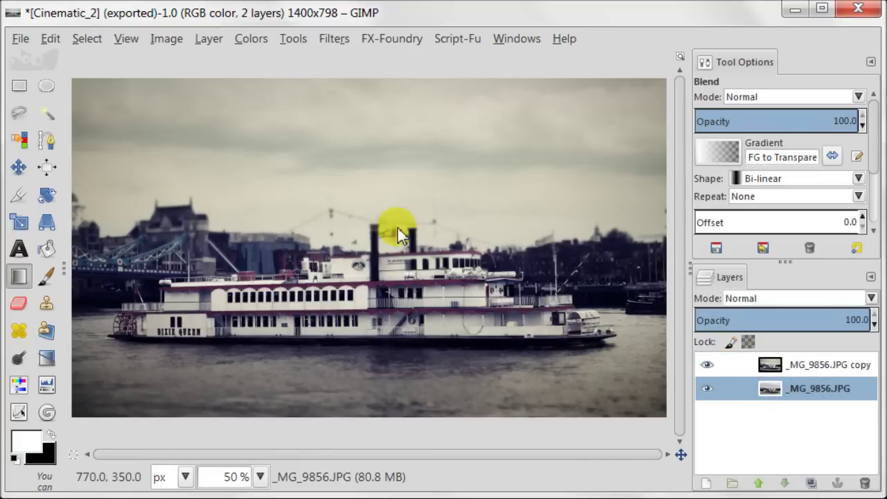
# Step: Resize the canvas height to 1100 px with the photo centred, viewing it at 33.3% zoom
pyautogui.click(174, 40)
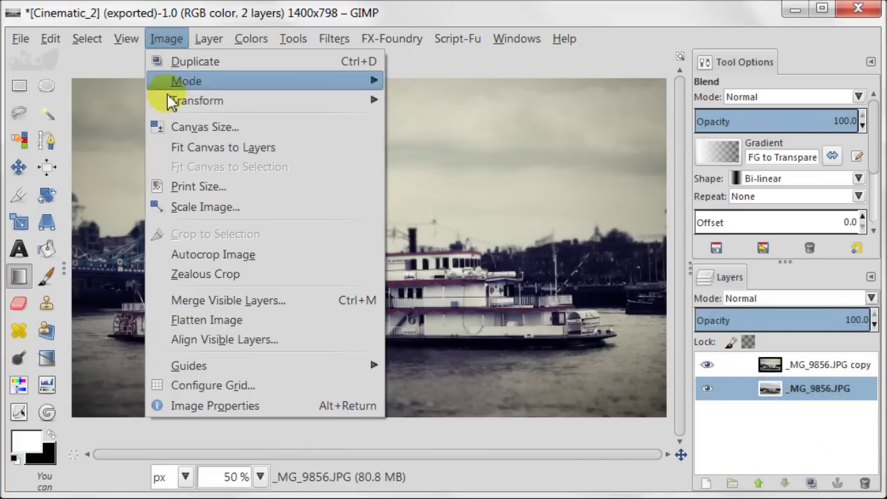
pyautogui.click(366, 126)
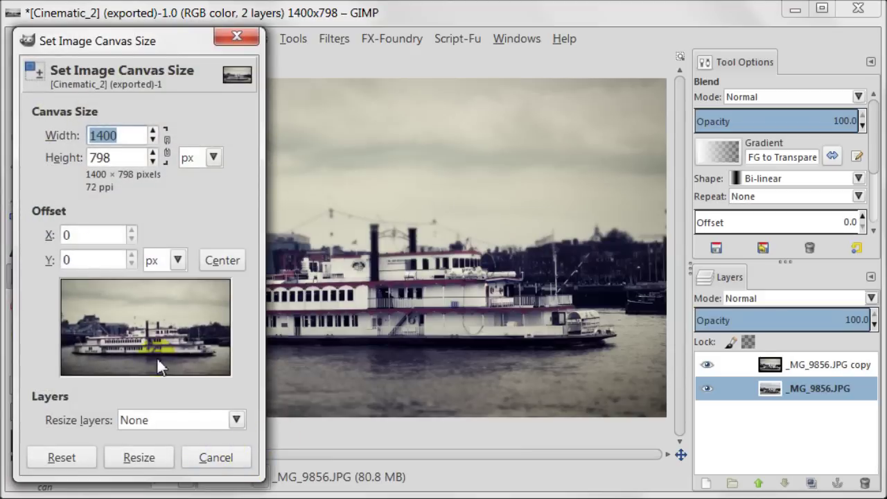
pyautogui.doubleClick(115, 158)
pyautogui.write('1100')
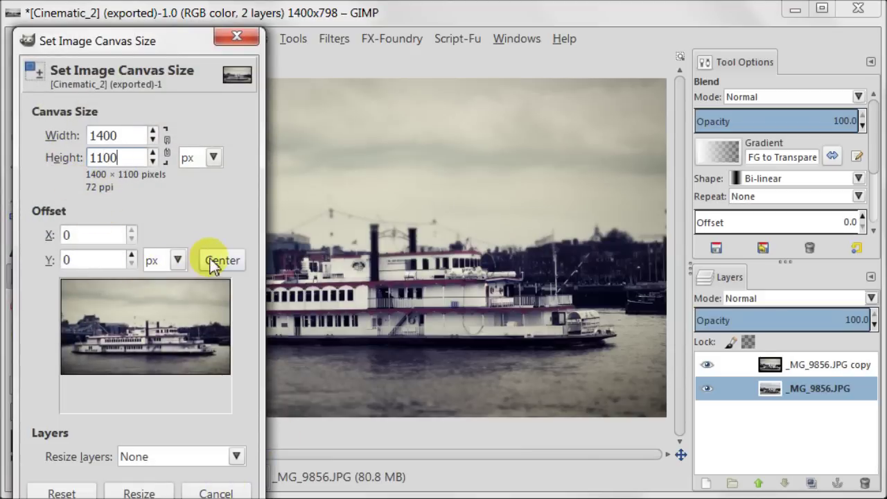
pyautogui.click(227, 260)
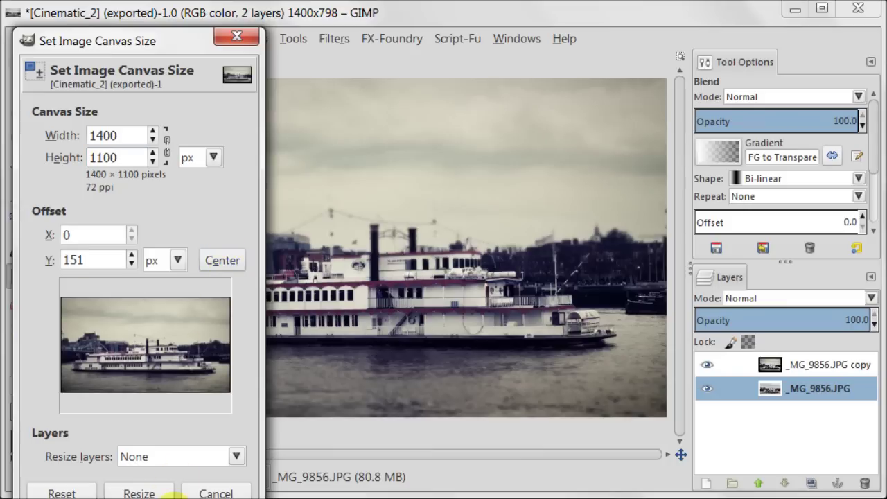
pyautogui.click(139, 493)
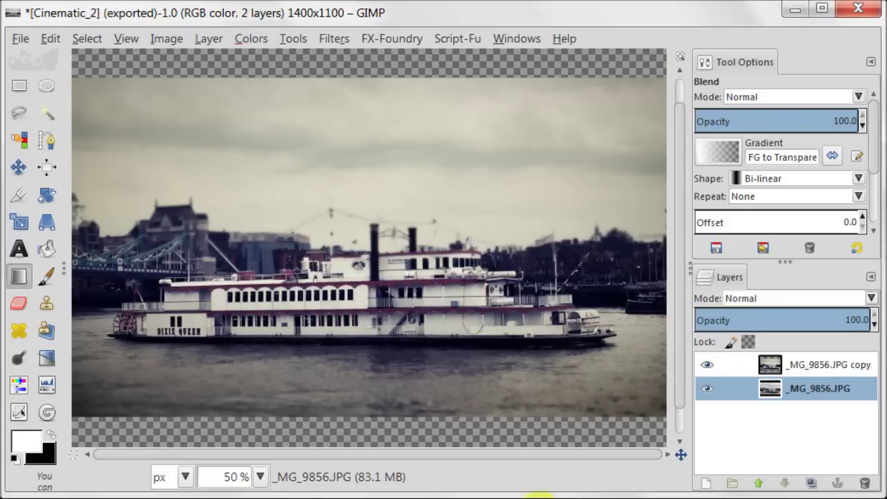
pyautogui.click(260, 477)
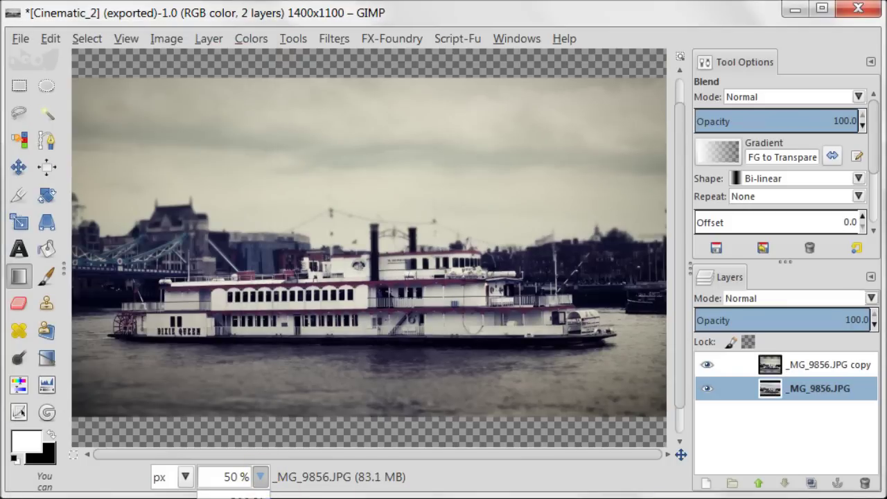
pyautogui.click(228, 496)
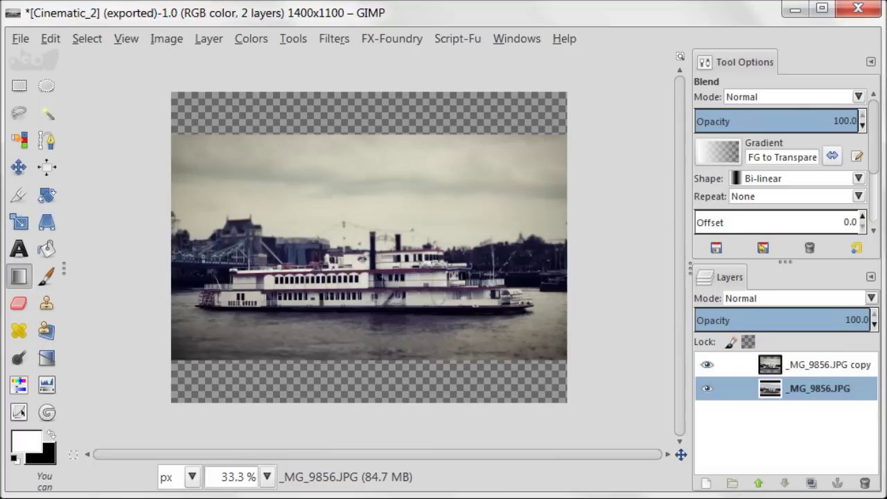
# Step: Add a transparent layer below the photo and bucket-fill it solid black
pyautogui.click(706, 482)
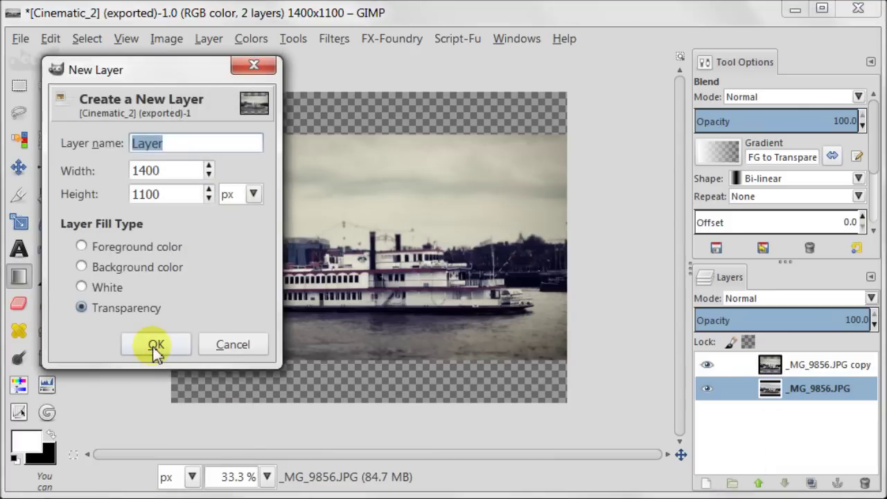
pyautogui.click(153, 344)
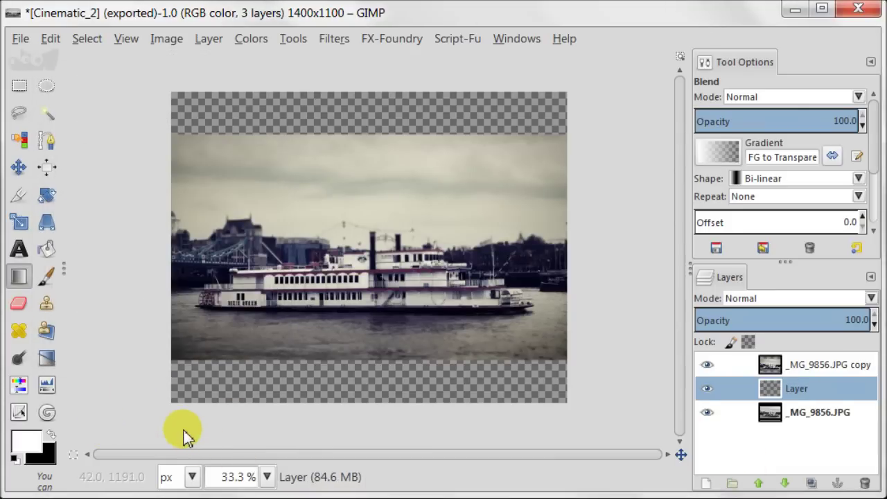
pyautogui.click(784, 483)
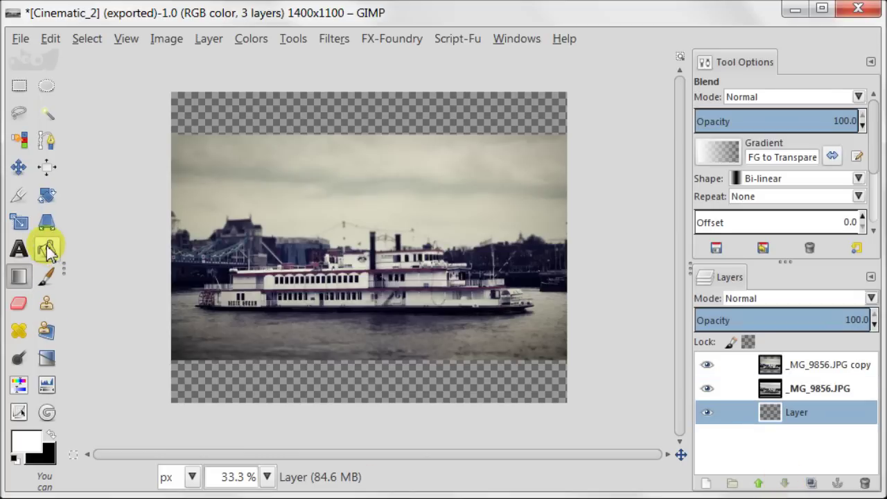
pyautogui.click(52, 436)
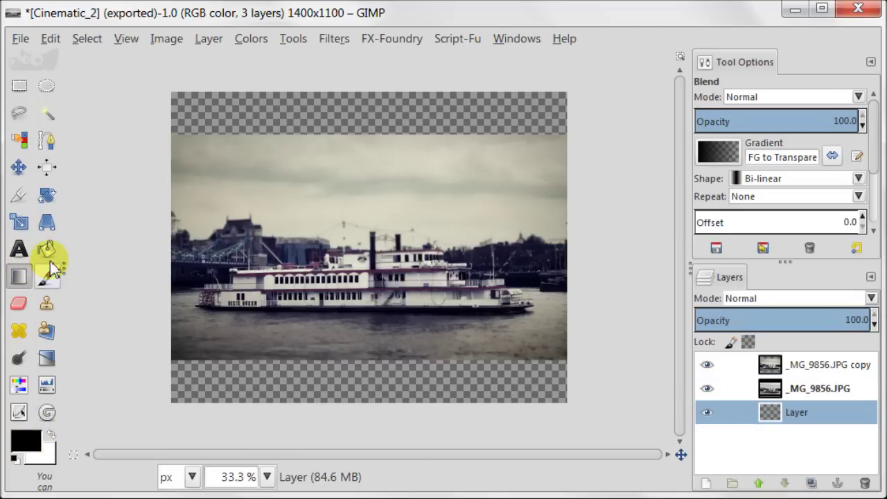
pyautogui.click(47, 249)
pyautogui.click(420, 236)
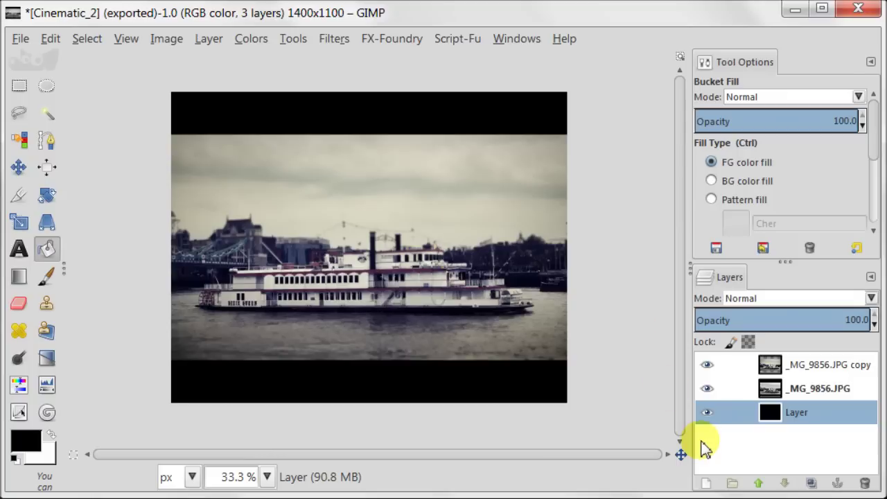
# Step: At 40% zoom, check the black bars against the graded top layer, then flatten the image
pyautogui.click(268, 478)
pyautogui.click(239, 495)
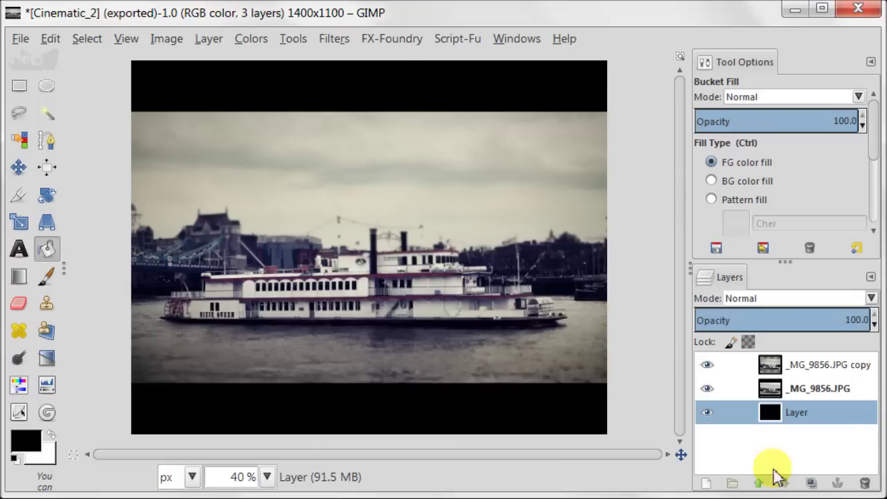
pyautogui.click(707, 365)
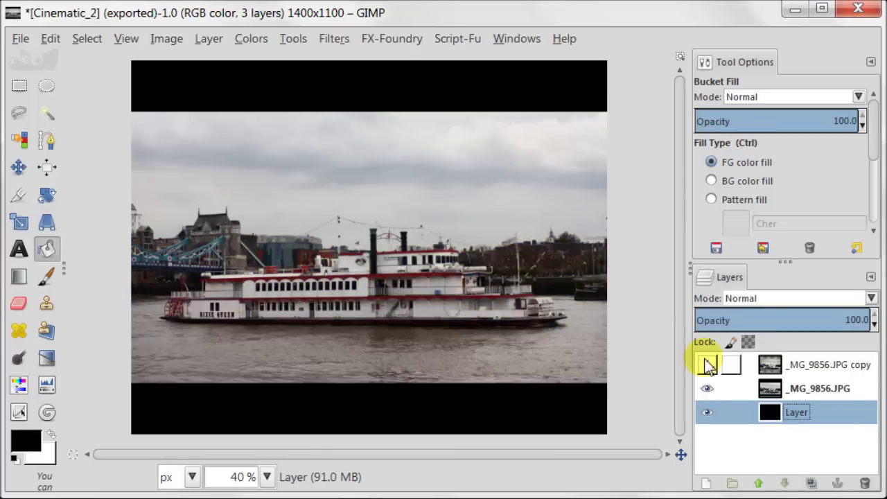
pyautogui.click(707, 366)
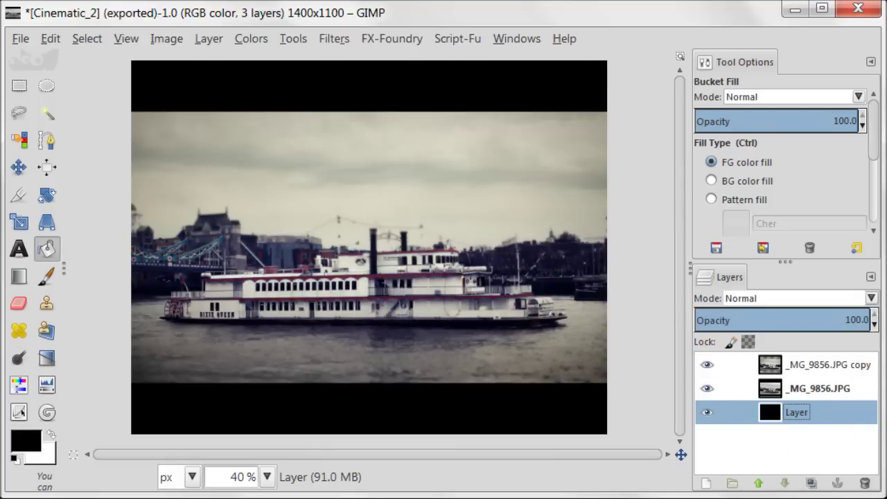
pyautogui.click(165, 40)
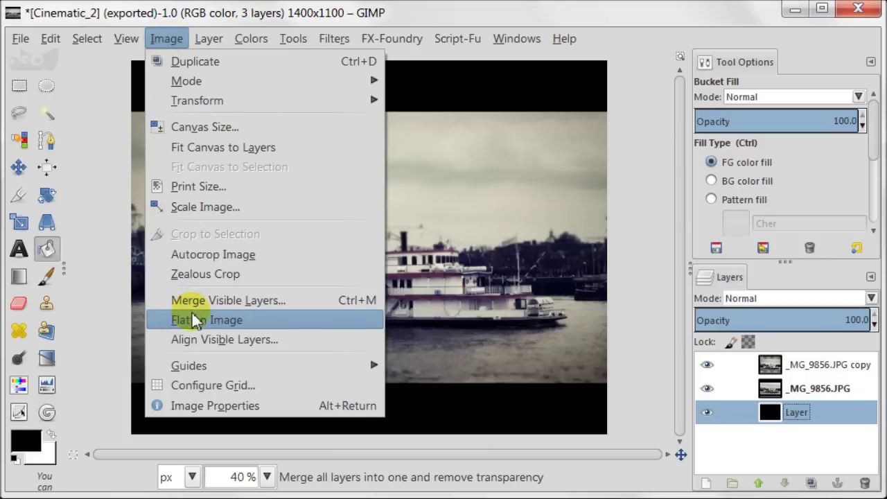
pyautogui.click(343, 322)
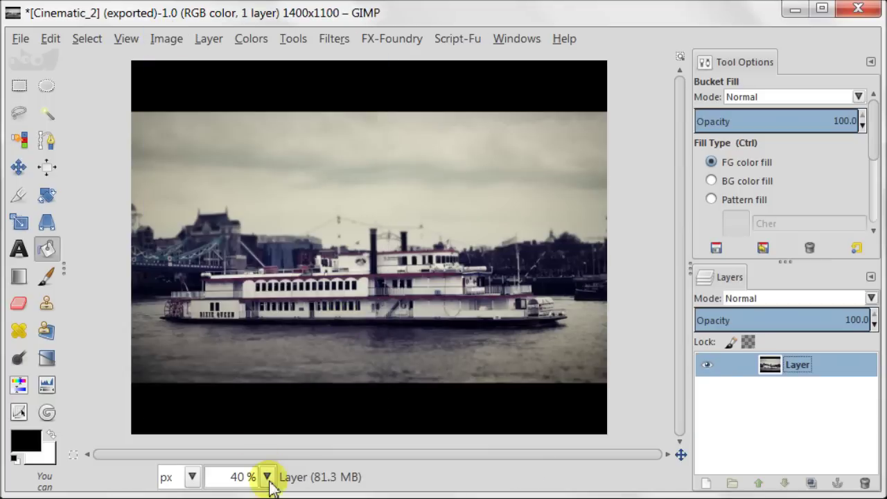